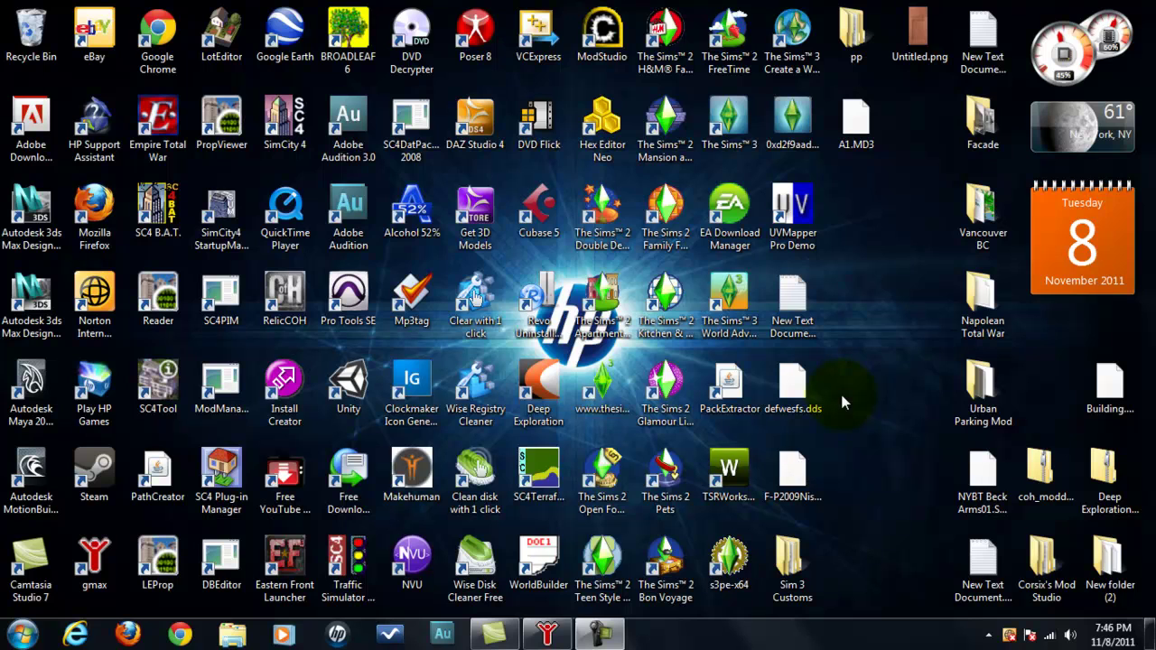
# Launch SC4 B.A.T. with gmax from the desktop and dismiss the gmax news dialog.
pyautogui.click(873, 372)
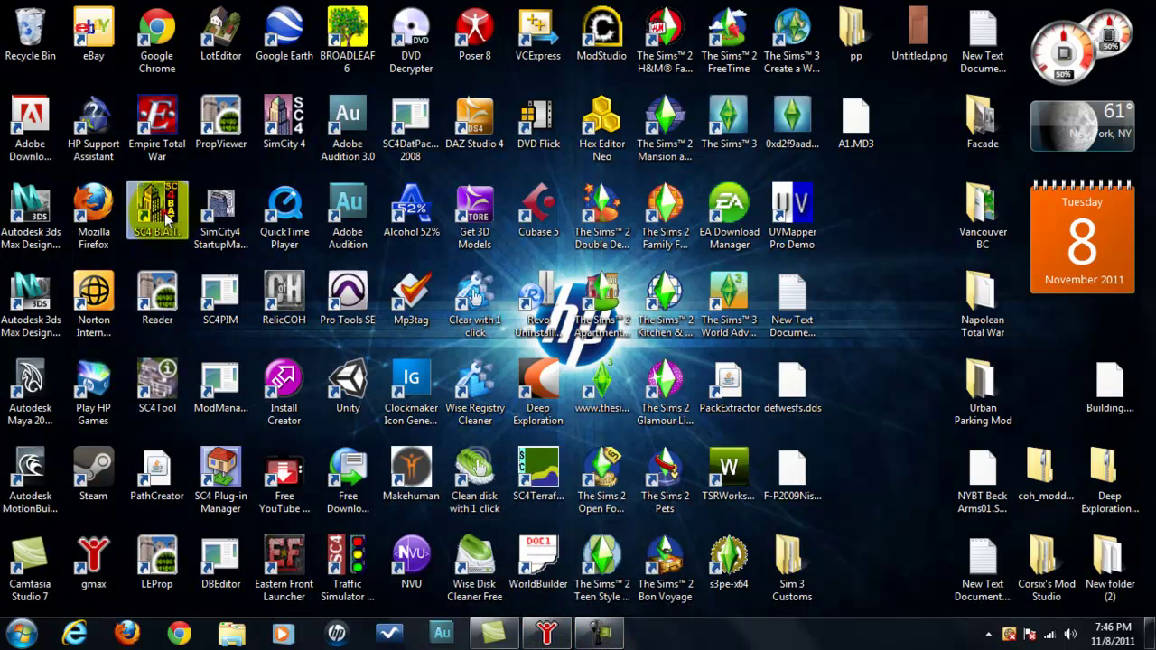
pyautogui.doubleClick(157, 215)
pyautogui.moveTo(539, 635)
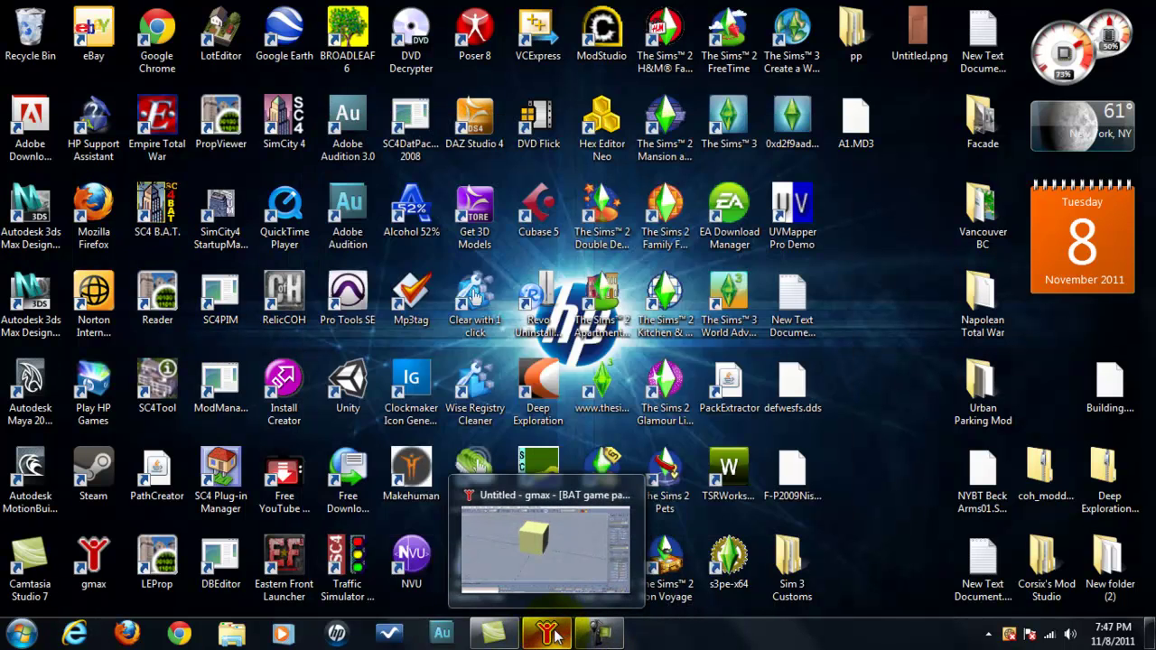
pyautogui.click(646, 365)
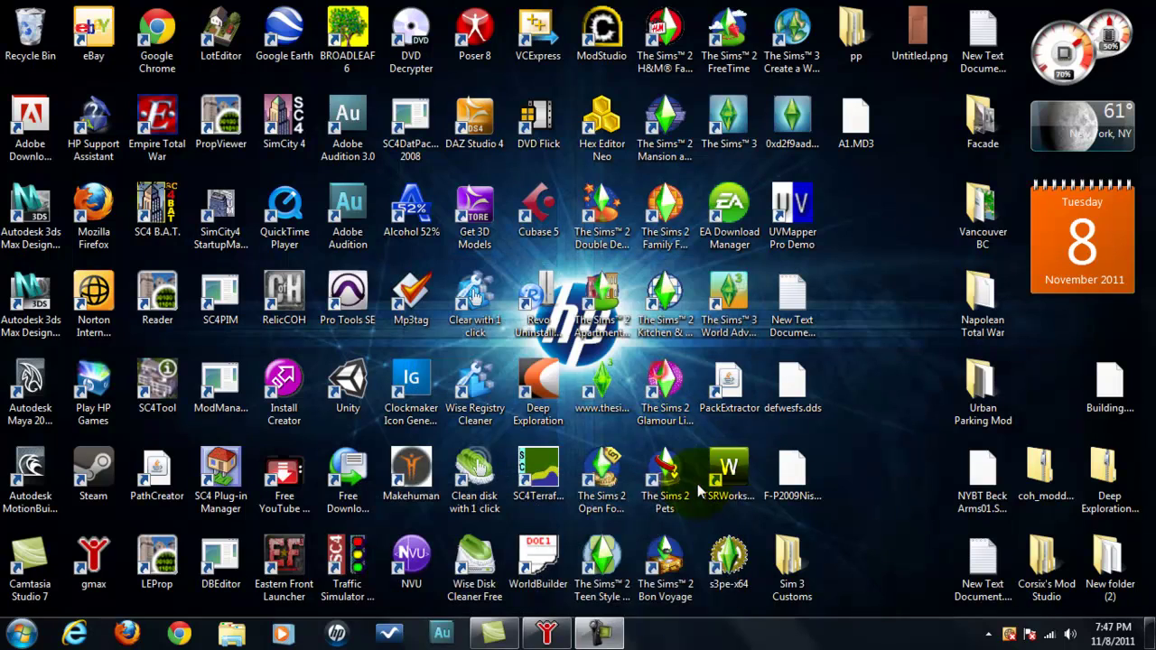
# Switch to the gmax window with the cube, close the extra window without saving, and maximize Perspective.
pyautogui.moveTo(546, 632)
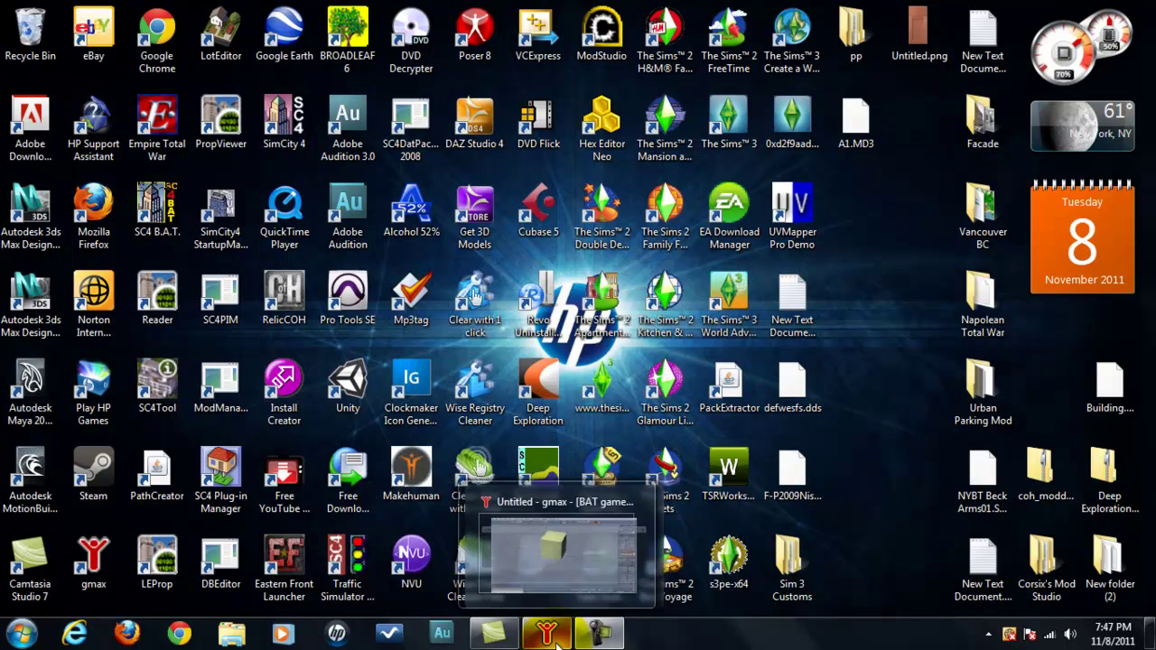
pyautogui.click(605, 540)
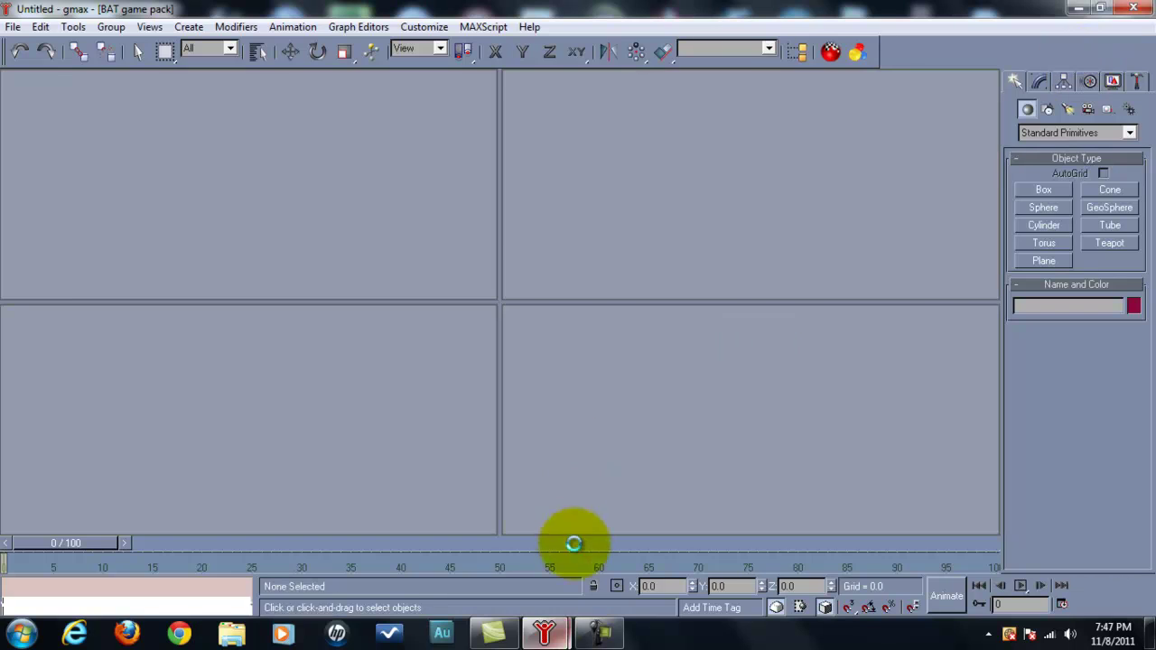
pyautogui.moveTo(546, 630)
pyautogui.click(451, 546)
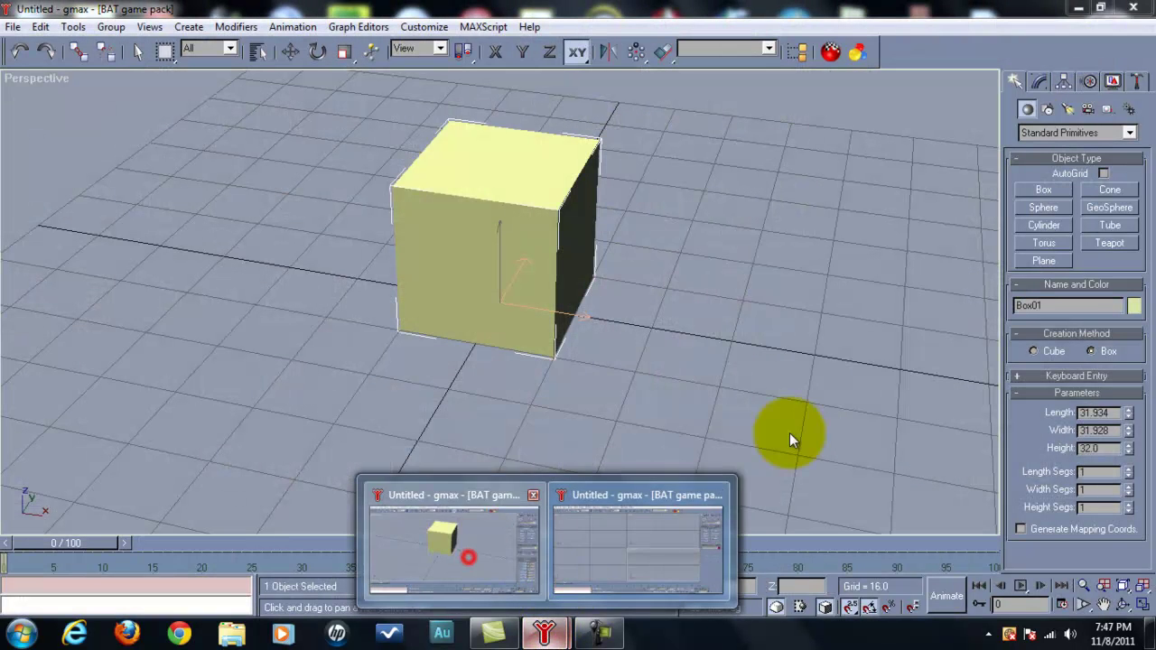
pyautogui.click(1136, 7)
pyautogui.click(596, 374)
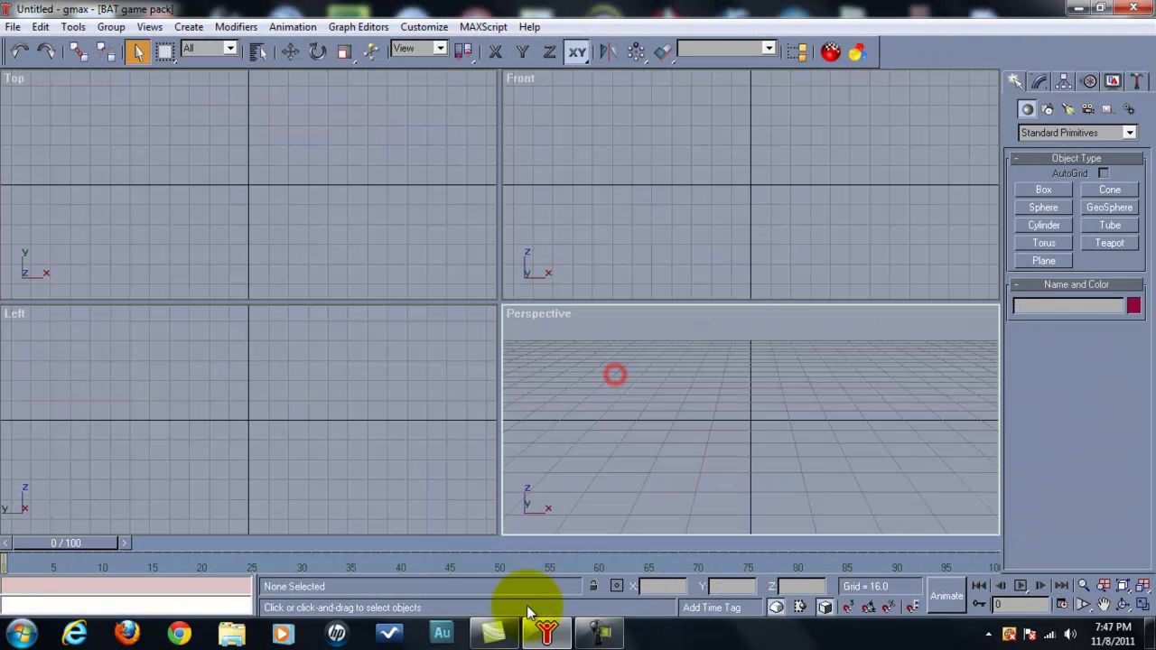
pyautogui.click(1141, 604)
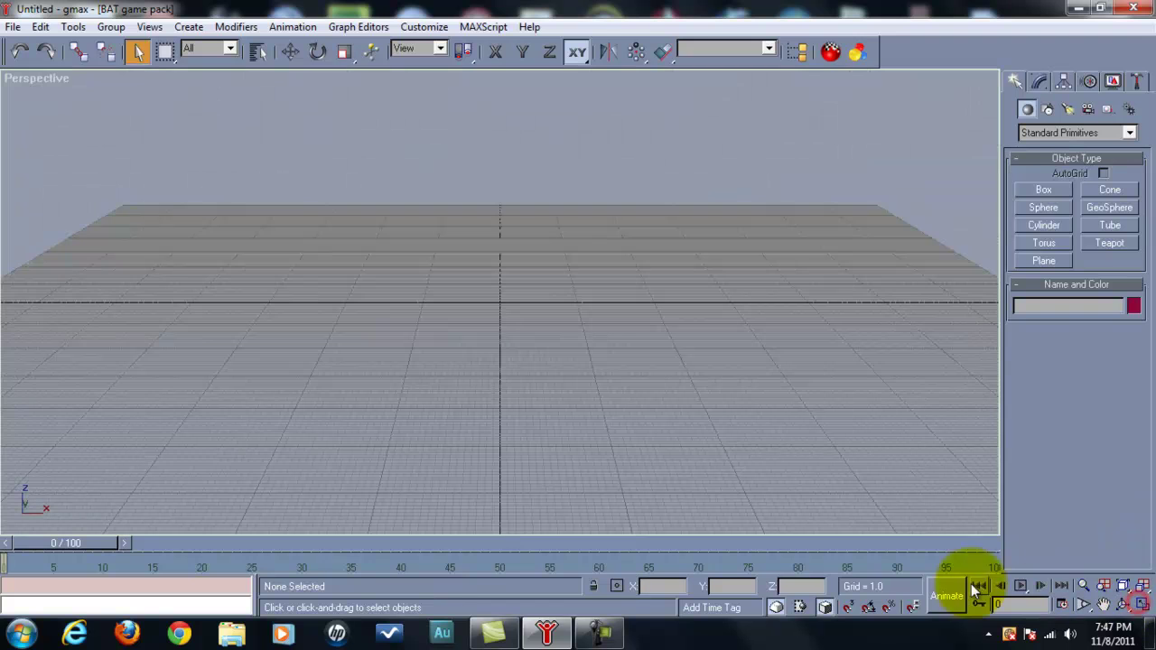
# Turn on 2.5D snapping and set the home grid spacing to 16.
pyautogui.click(852, 573)
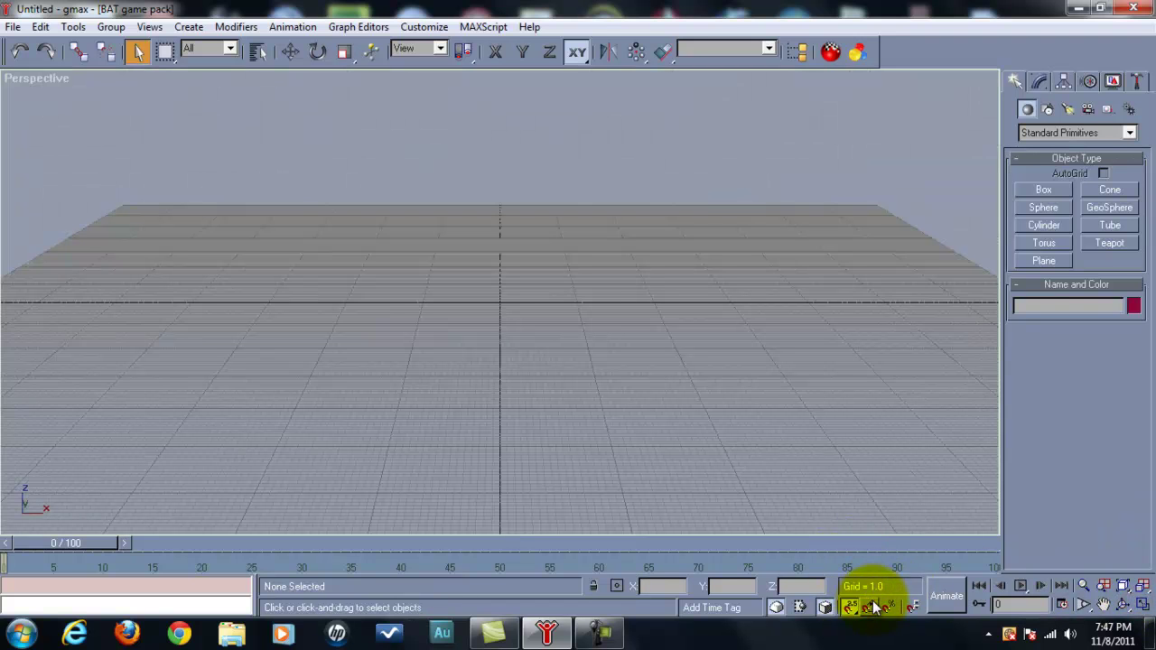
pyautogui.rightClick(849, 609)
pyautogui.click(594, 233)
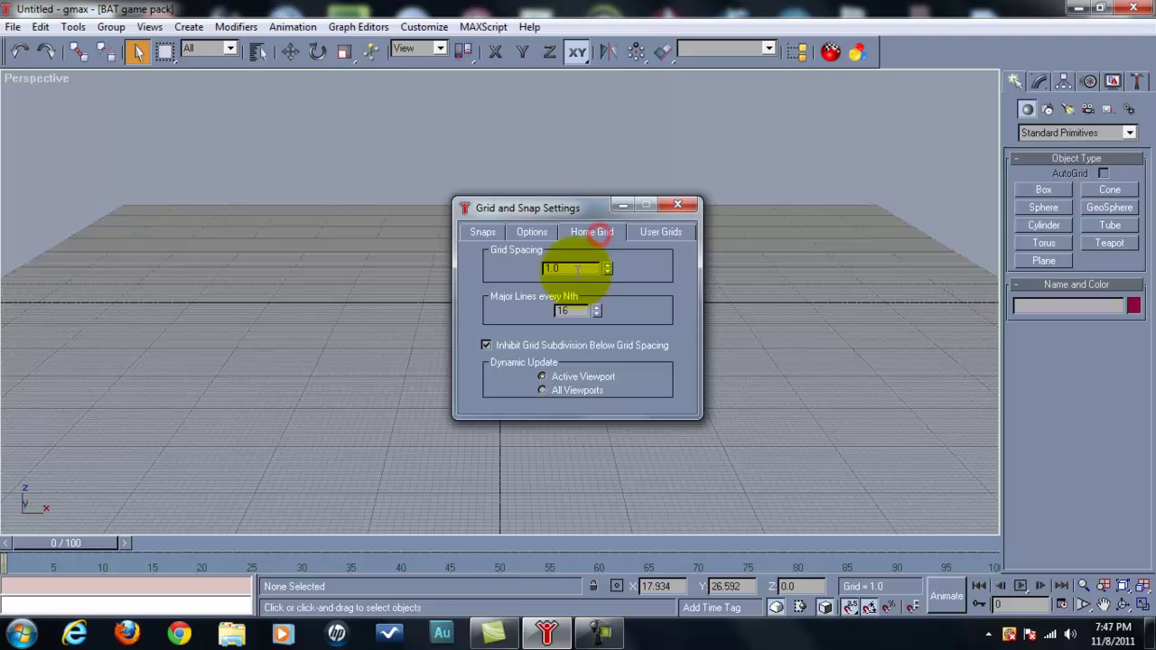
pyautogui.click(575, 268)
pyautogui.write('1')
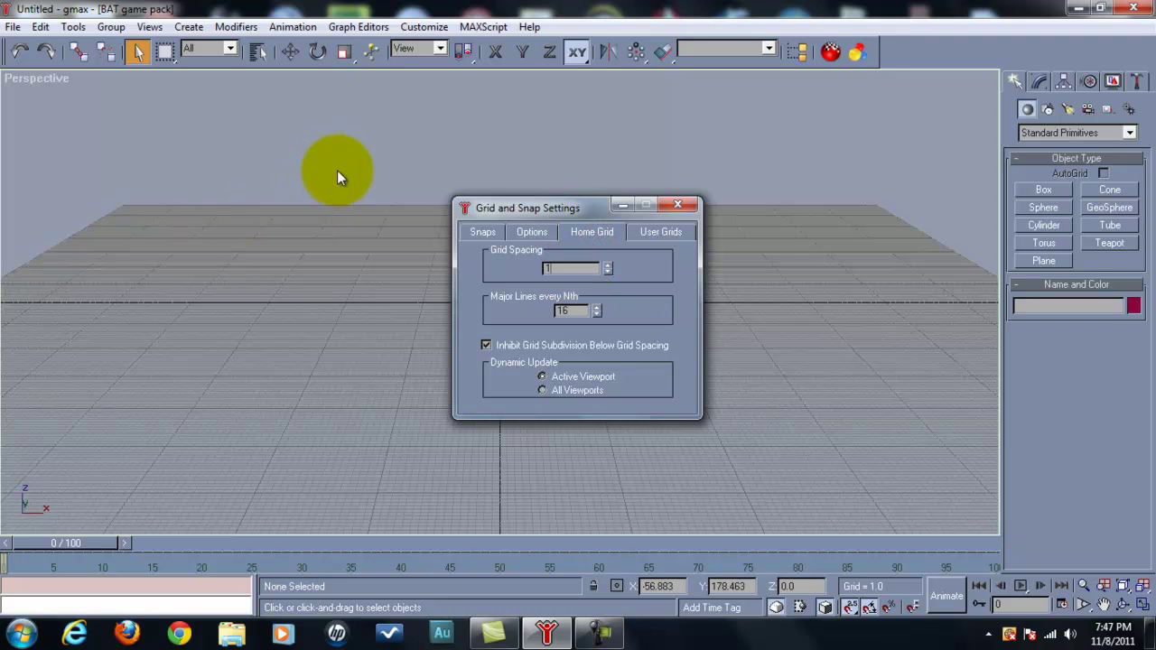
pyautogui.write('6')
pyautogui.press('Return')
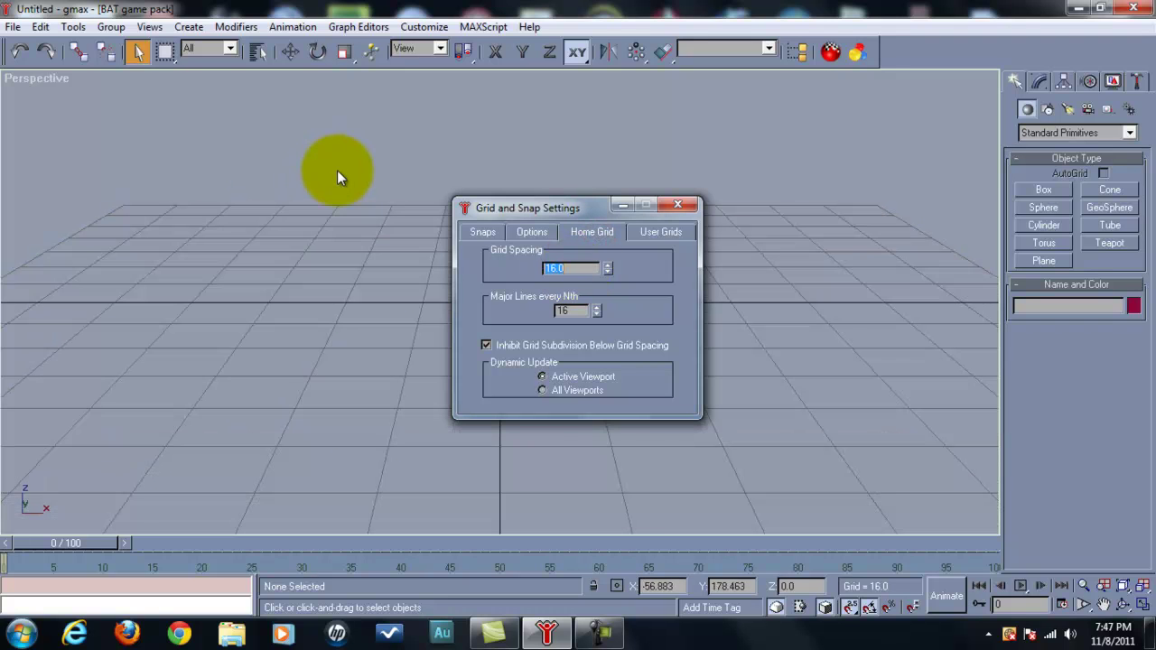
pyautogui.click(676, 208)
# Create Box01, a box about 32 × 32 × 32, near the grid centre.
pyautogui.hotkey('ctrl', 'r')
pyautogui.moveTo(541, 374); pyautogui.dragTo(407, 379)
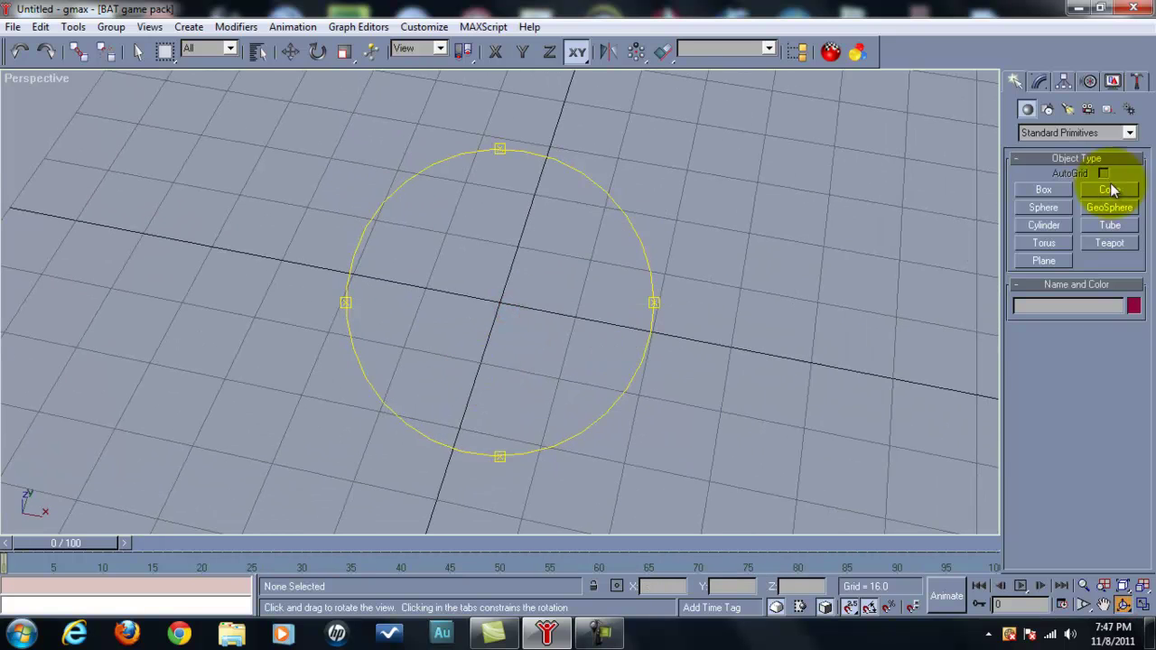
pyautogui.click(1066, 190)
pyautogui.moveTo(477, 239); pyautogui.dragTo(510, 352)
pyautogui.click(528, 210)
pyautogui.click(1122, 604)
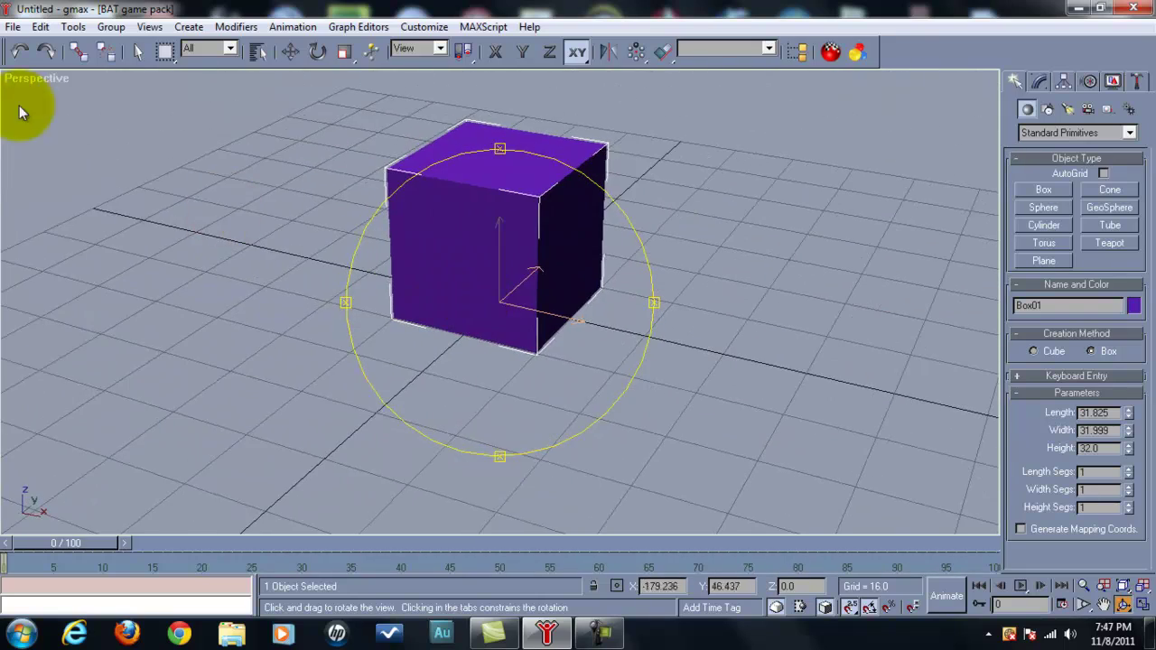
# Export the scene as A1 to the Desktop, keeping the Quake III (*.MD3) format.
pyautogui.click(12, 28)
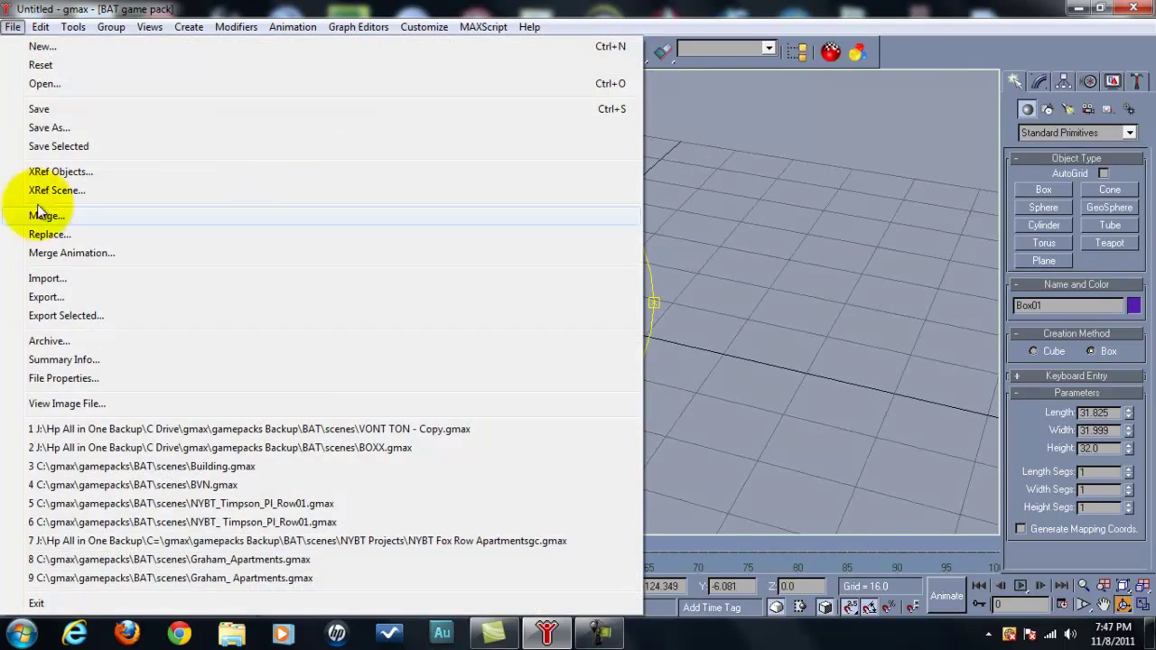
pyautogui.click(70, 297)
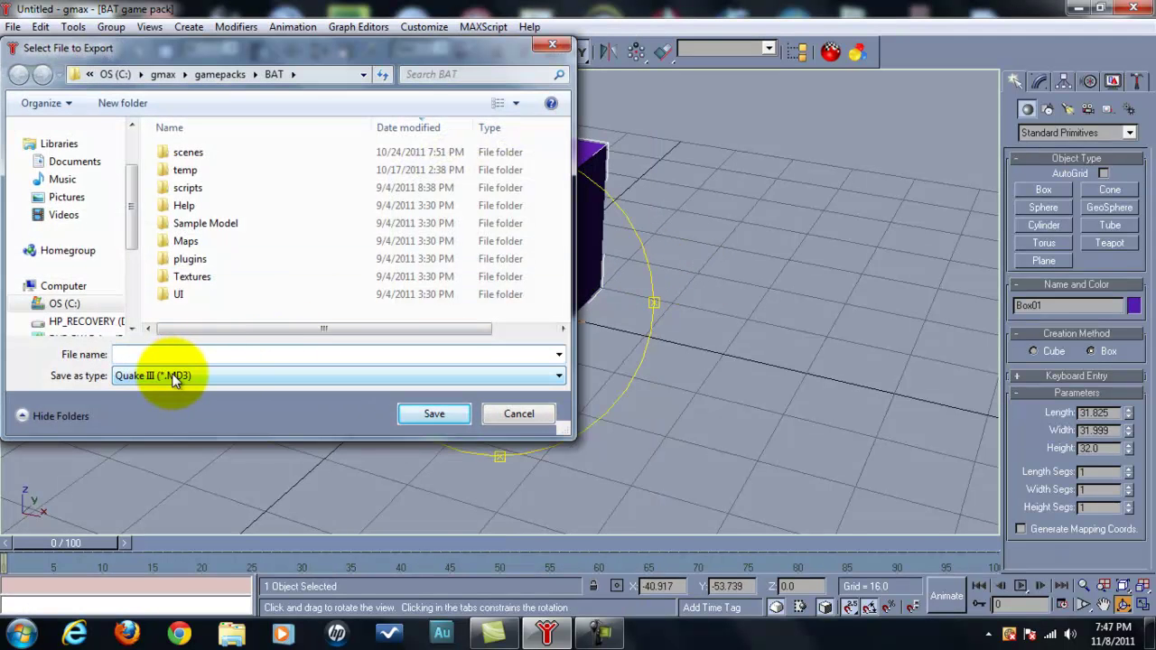
pyautogui.click(175, 379)
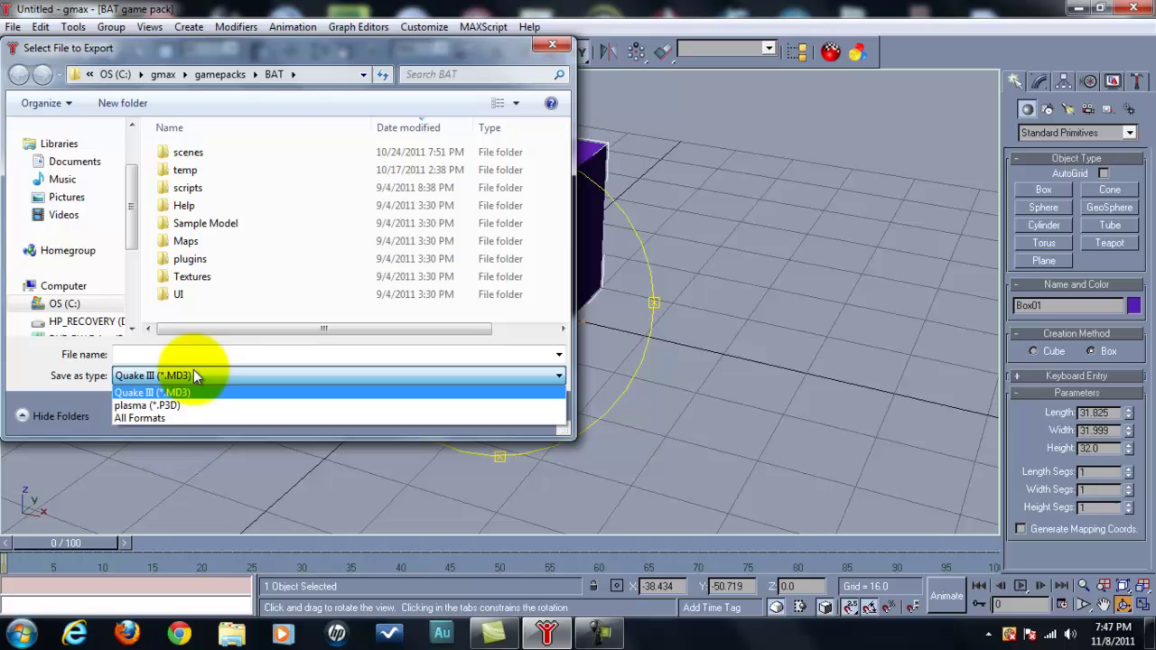
pyautogui.click(187, 359)
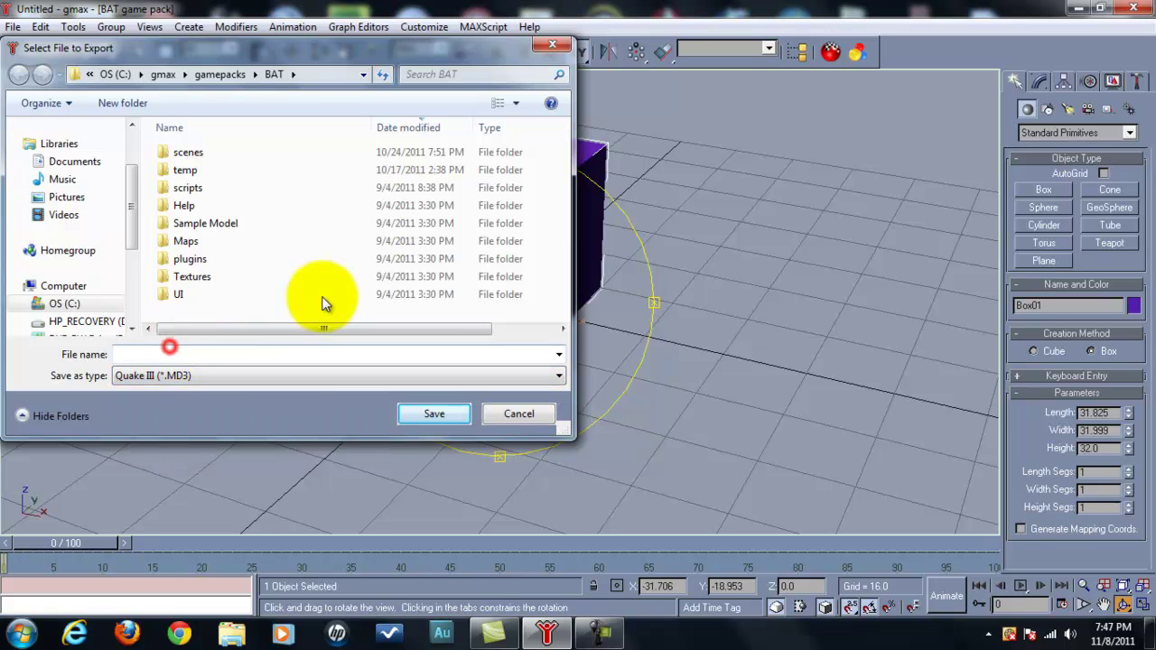
pyautogui.click(178, 353)
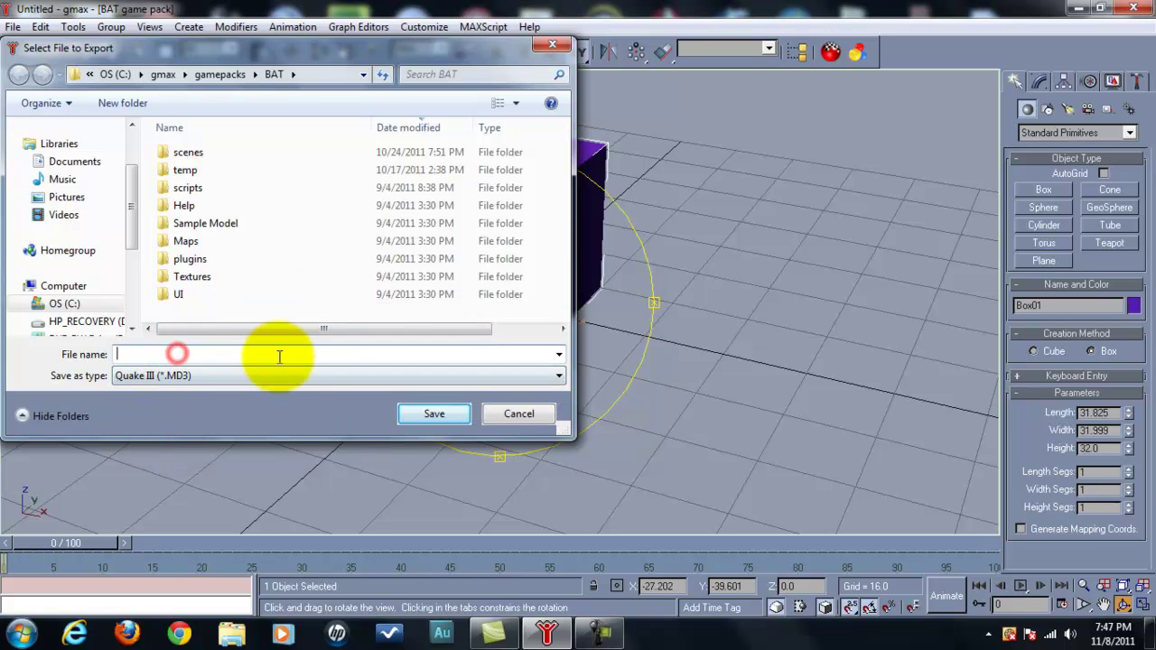
pyautogui.write('A1')
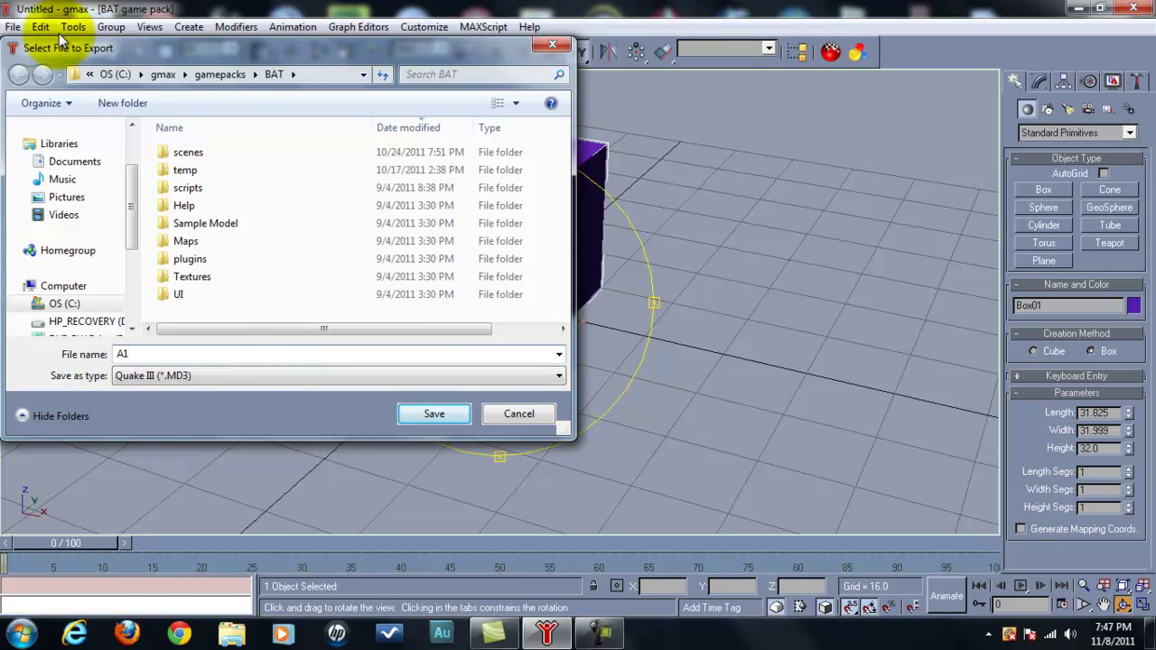
pyautogui.scroll(2, 129, 181)
pyautogui.click(67, 151)
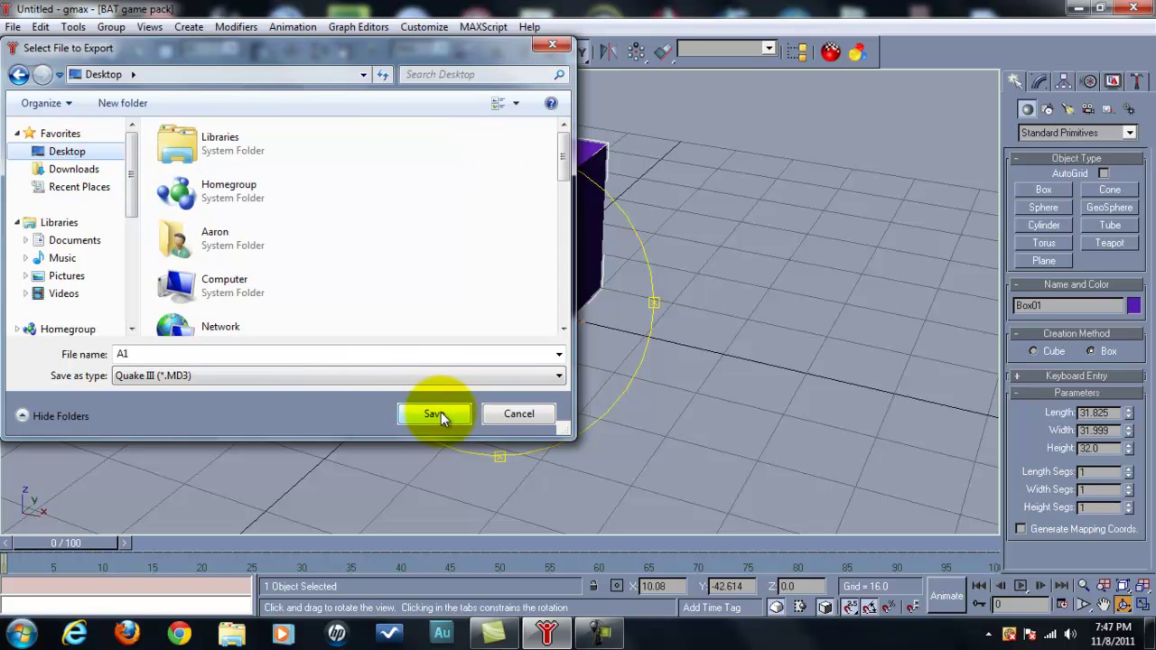
pyautogui.click(441, 411)
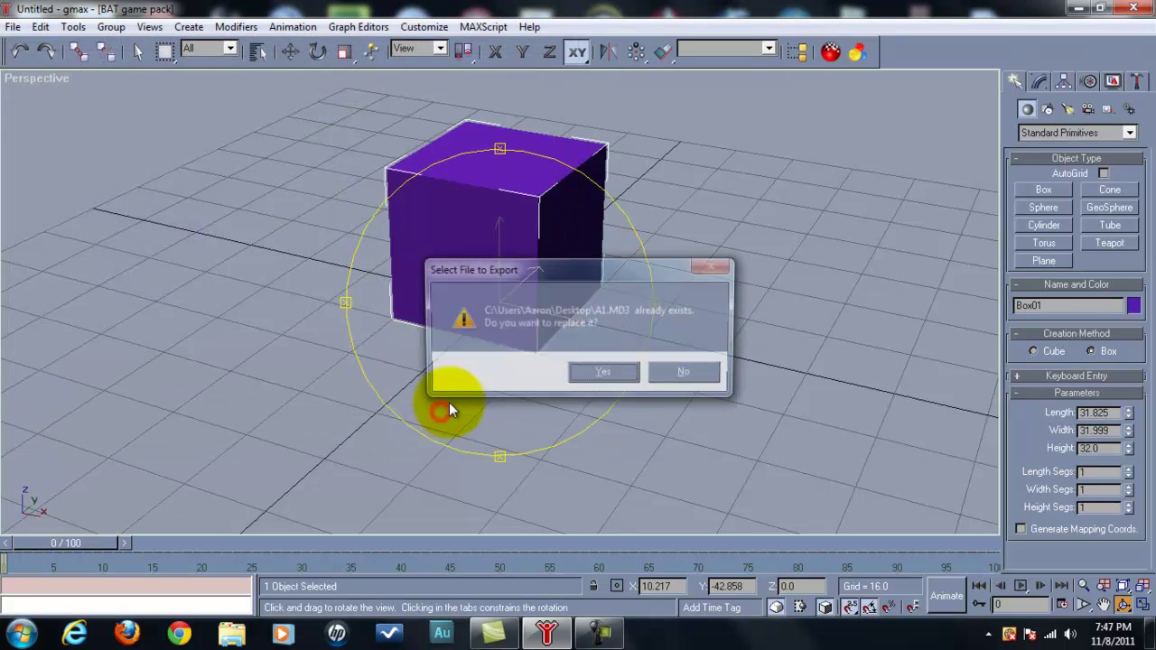
# Overwrite A1.MD3, export frame 0, and accept the no-UV-mapping warning.
pyautogui.click(603, 374)
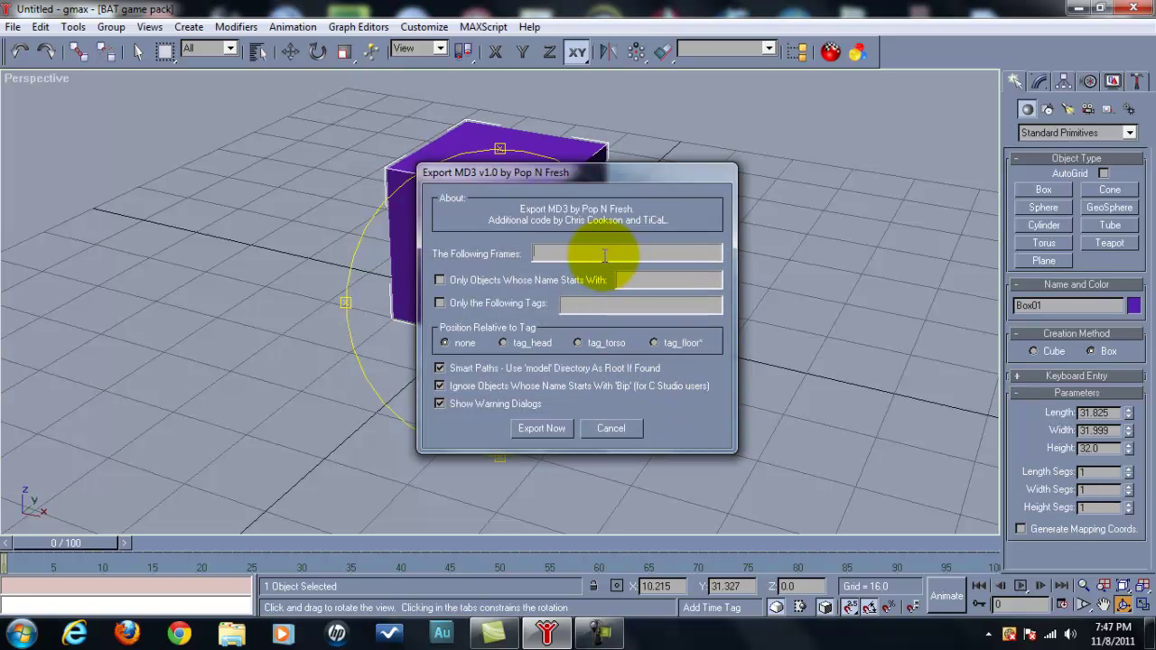
pyautogui.moveTo(612, 175)
pyautogui.mouseDown()
pyautogui.moveTo(649, 210)
pyautogui.moveTo(617, 161)
pyautogui.mouseUp()
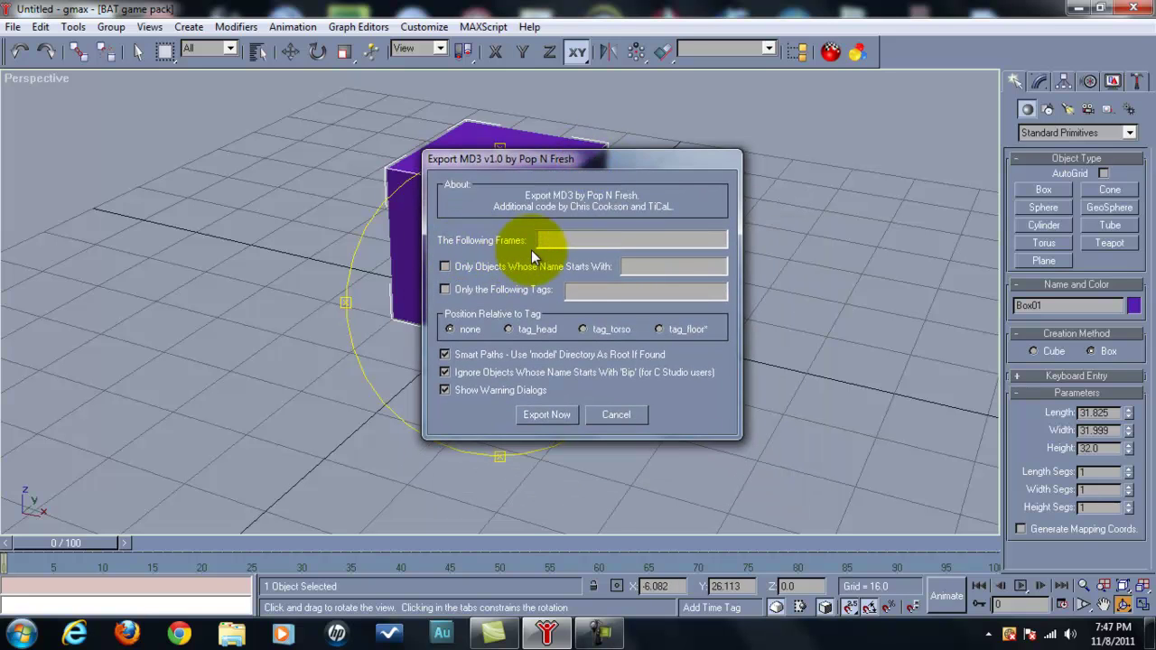
pyautogui.click(564, 242)
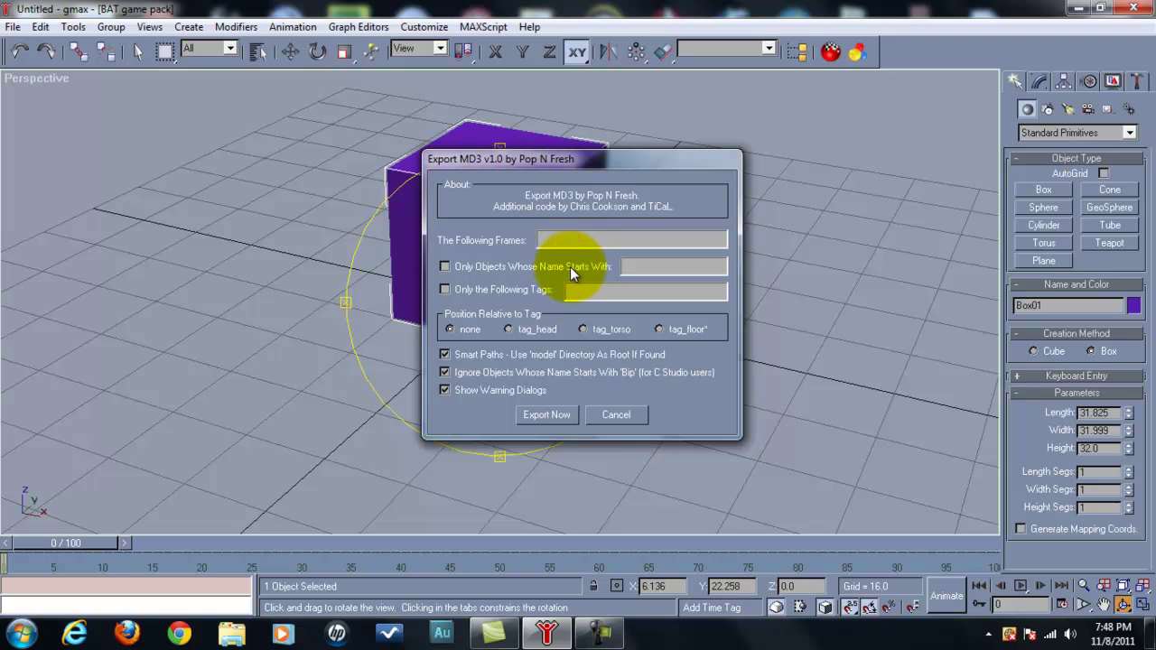
pyautogui.write('0')
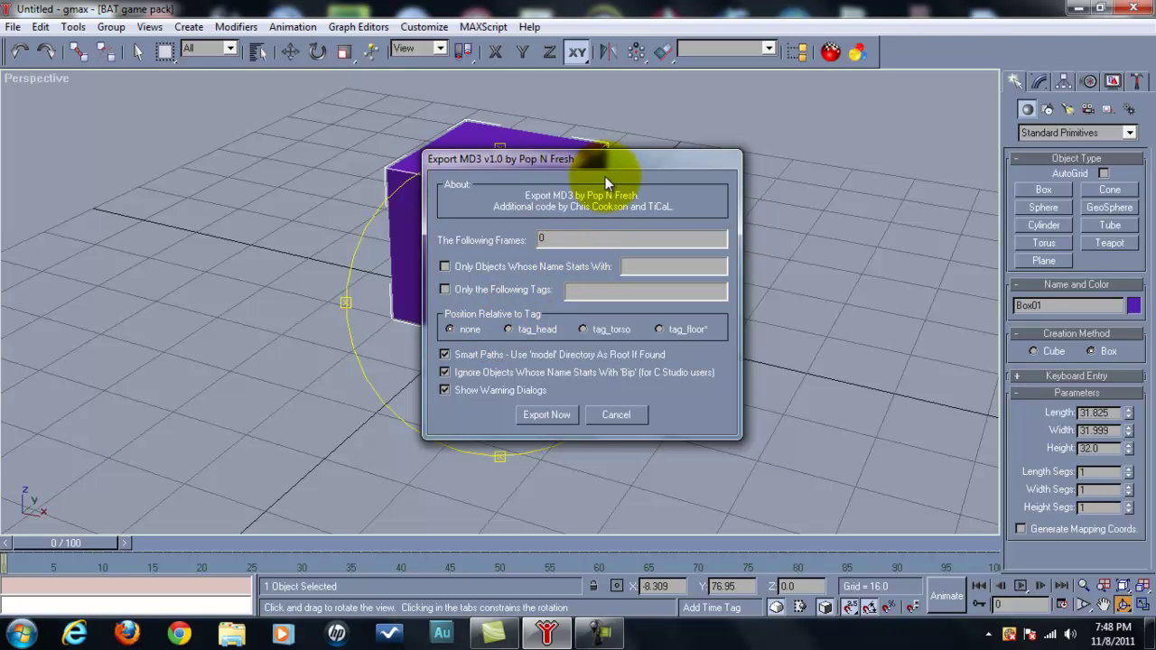
pyautogui.moveTo(603, 164); pyautogui.dragTo(480, 175)
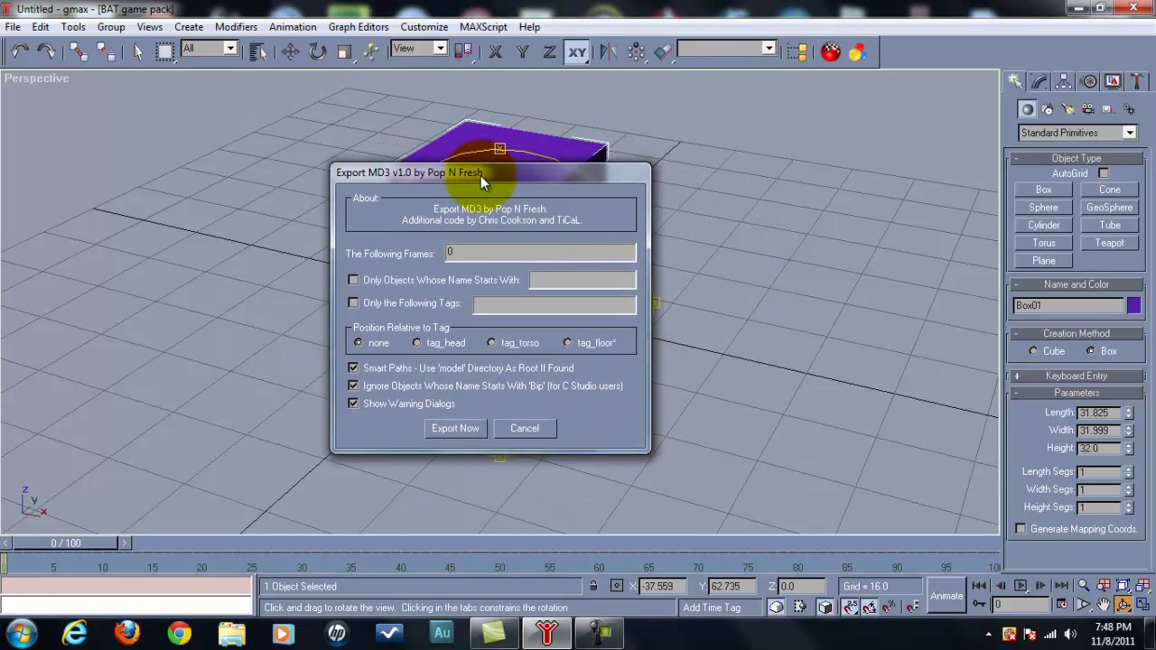
pyautogui.click(450, 426)
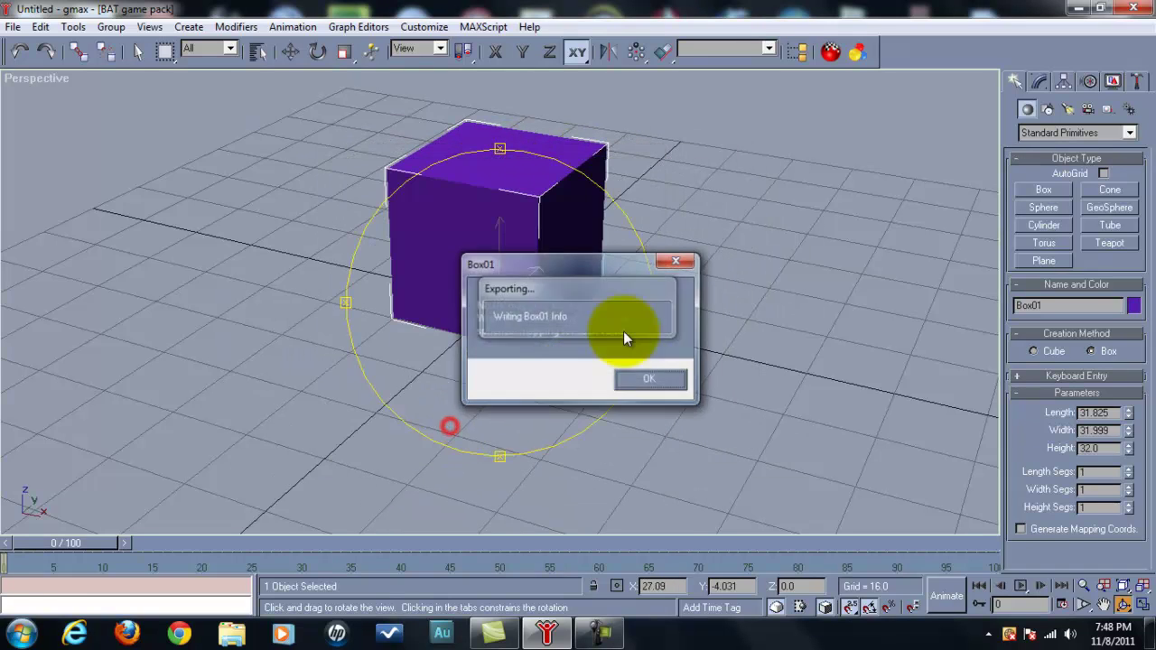
pyautogui.click(659, 380)
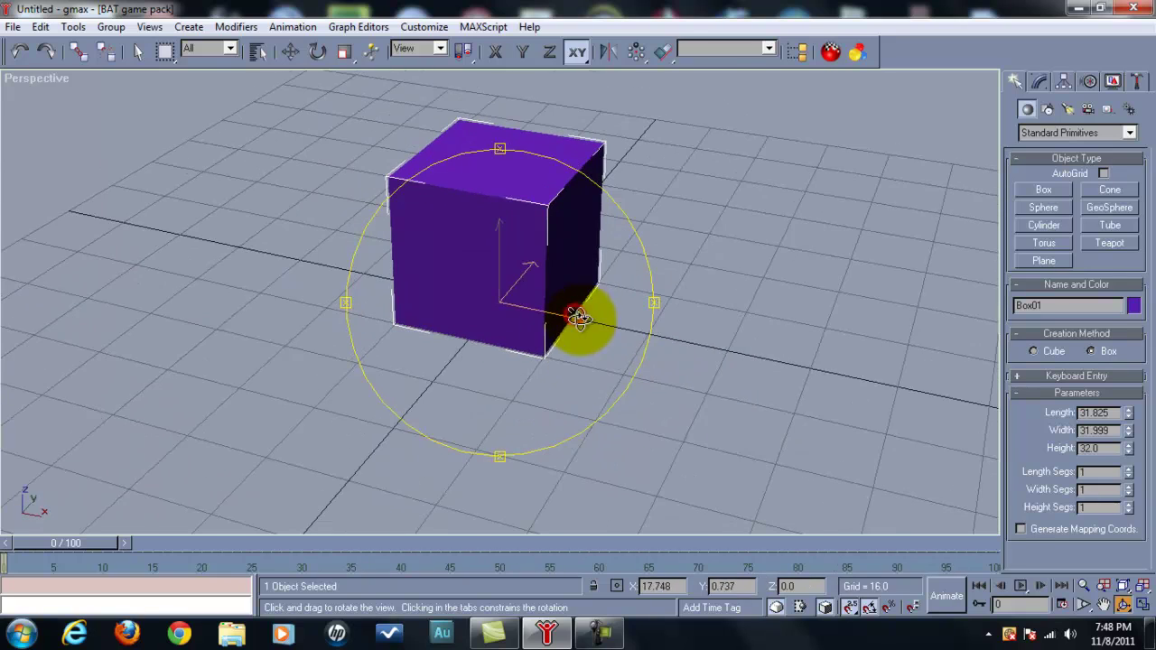
# Minimize gmax to reveal the desktop files, including A1.MD3.
pyautogui.click(1078, 9)
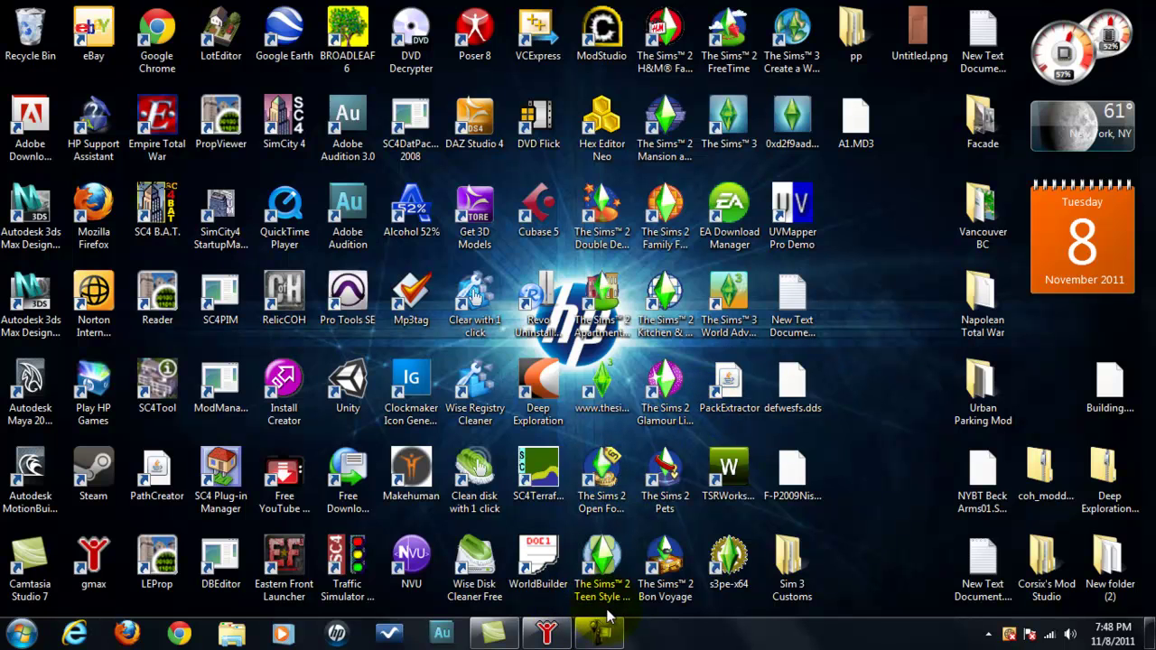
# Launch Deep Exploration and bring up the Open dialog on the Desktop folder.
pyautogui.doubleClick(545, 386)
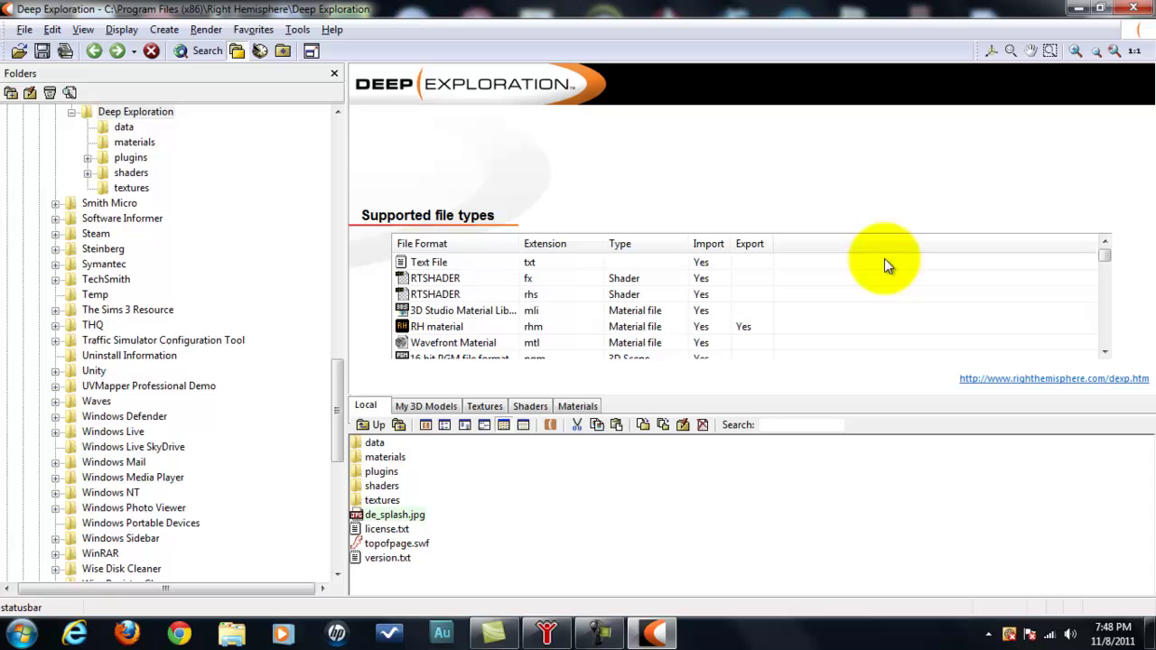
pyautogui.click(27, 29)
pyautogui.click(59, 51)
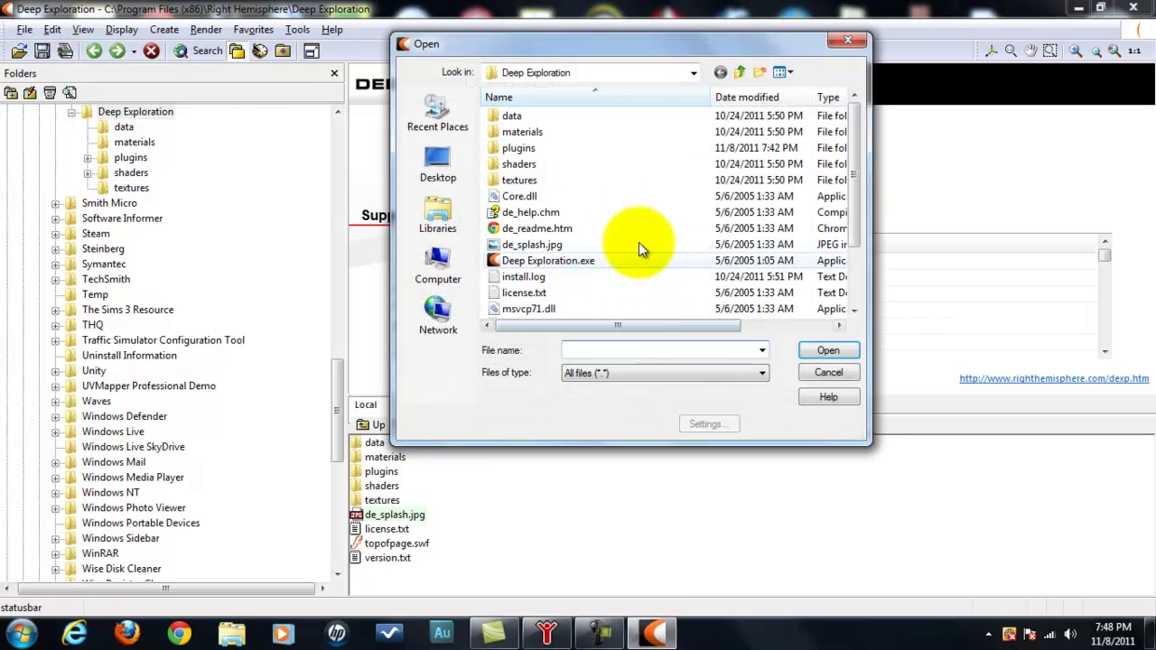
pyautogui.click(438, 167)
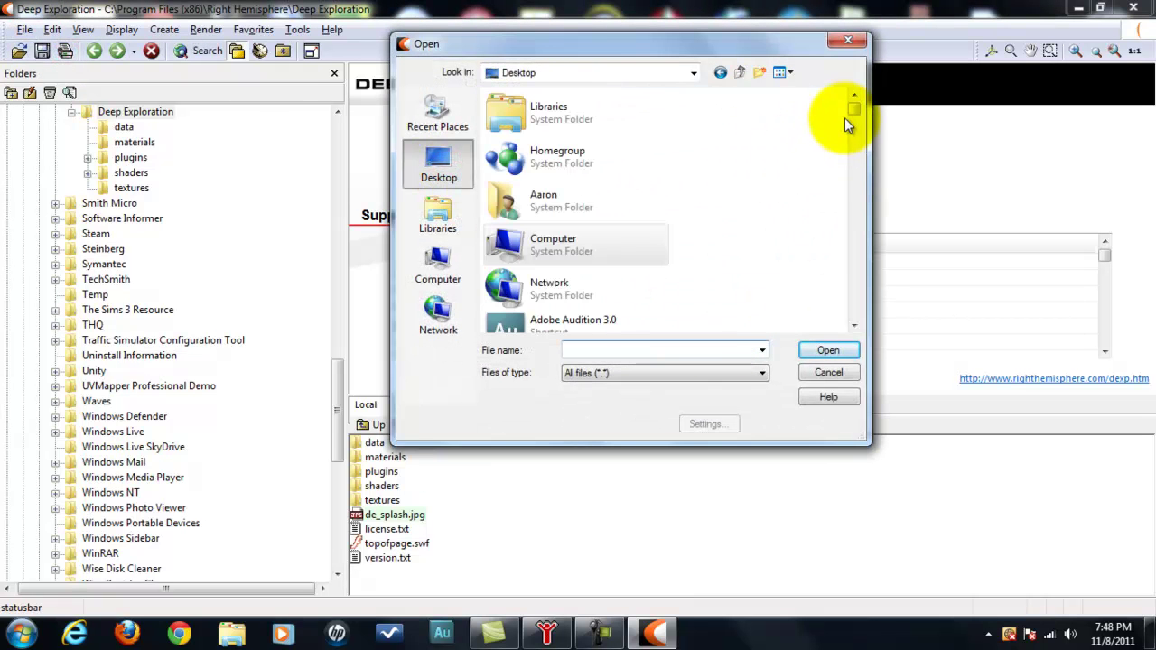
pyautogui.moveTo(853, 110); pyautogui.dragTo(852, 303)
# Keep all file types listed and select Building.MD3 in the Desktop file list.
pyautogui.click(761, 372)
pyautogui.doubleClick(761, 373)
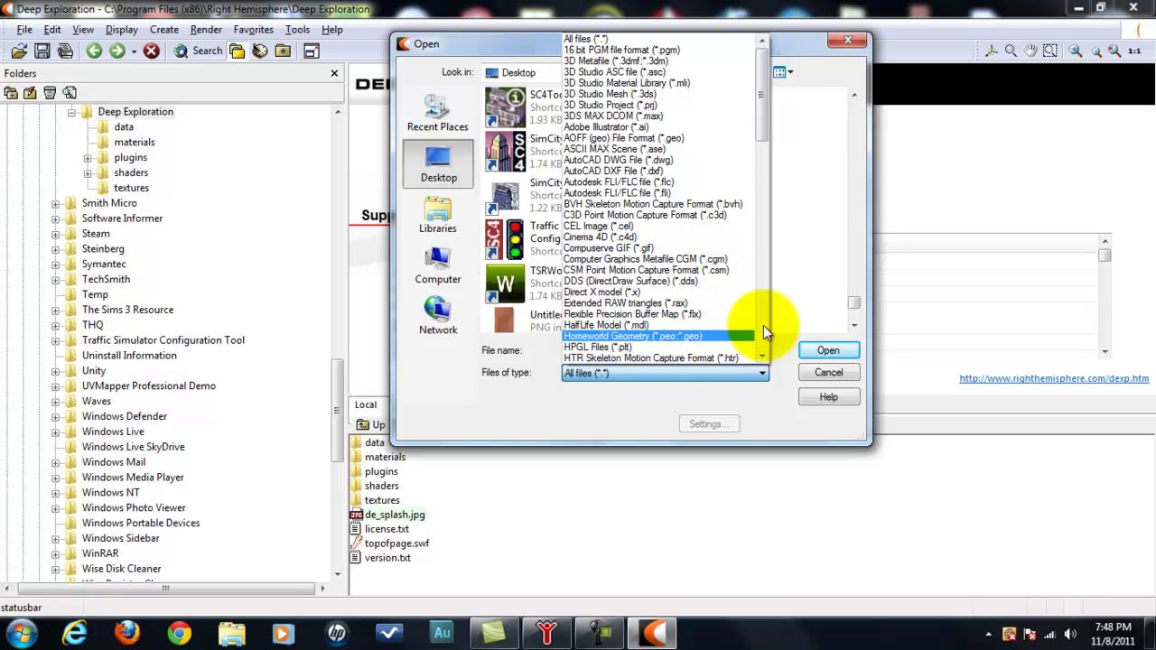
pyautogui.click(859, 320)
pyautogui.moveTo(858, 319); pyautogui.dragTo(872, 221)
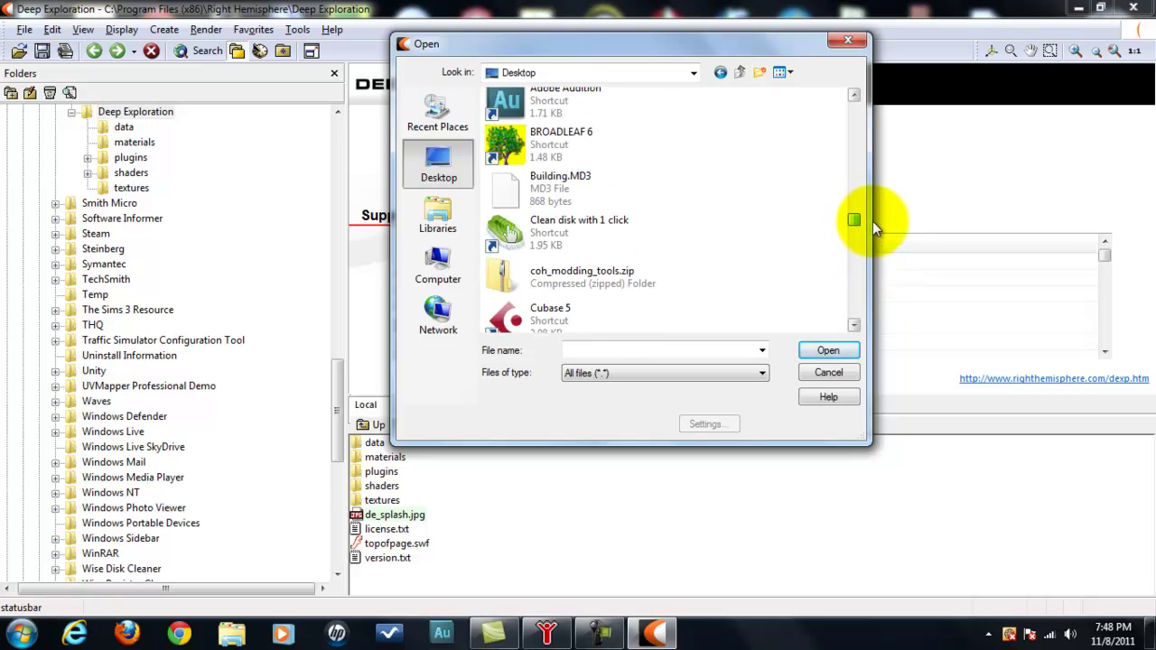
pyautogui.click(593, 187)
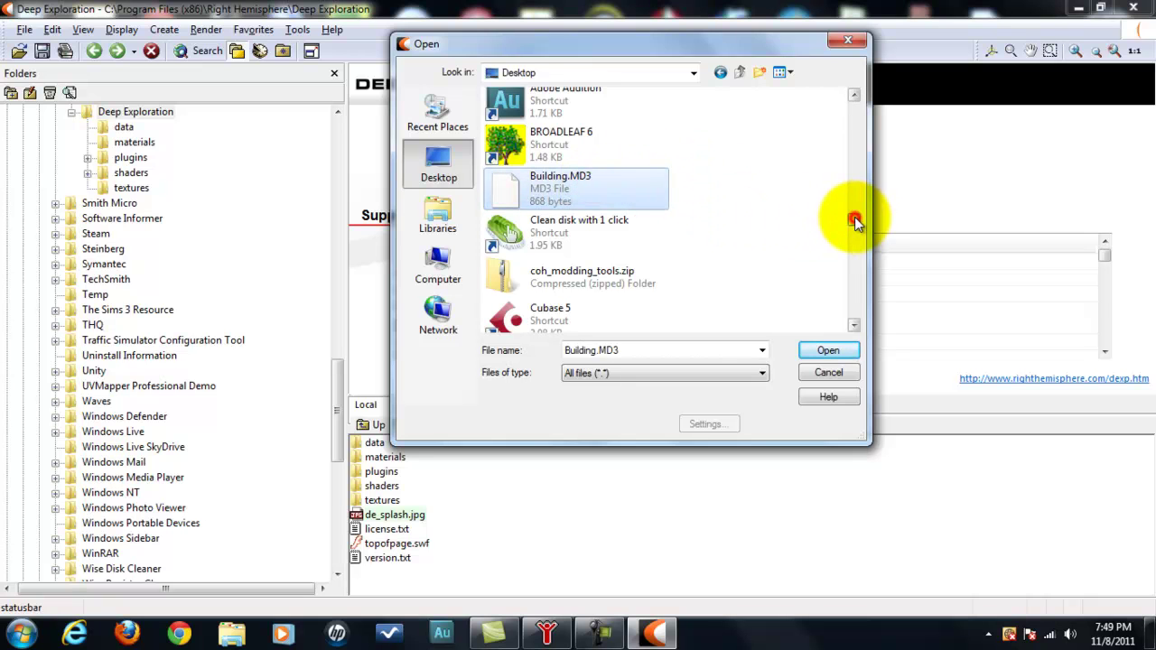
pyautogui.moveTo(855, 222); pyautogui.dragTo(862, 210)
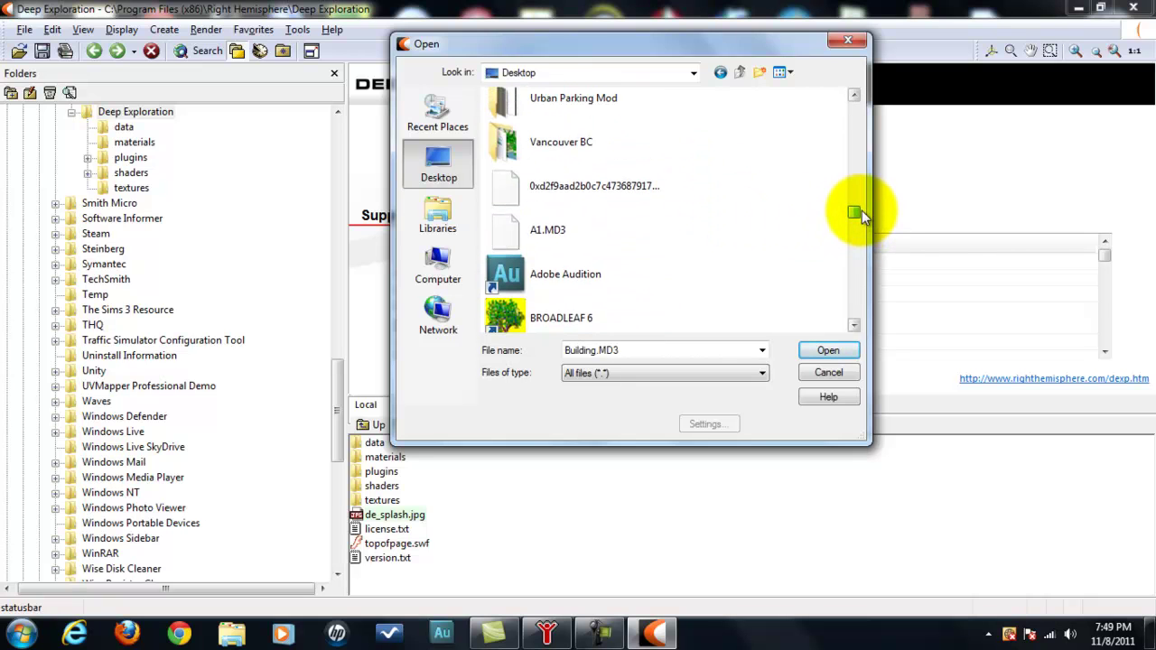
# Open A1.MD3, view the cube in solid grey shading, then return to outline rendering.
pyautogui.click(595, 228)
pyautogui.click(829, 351)
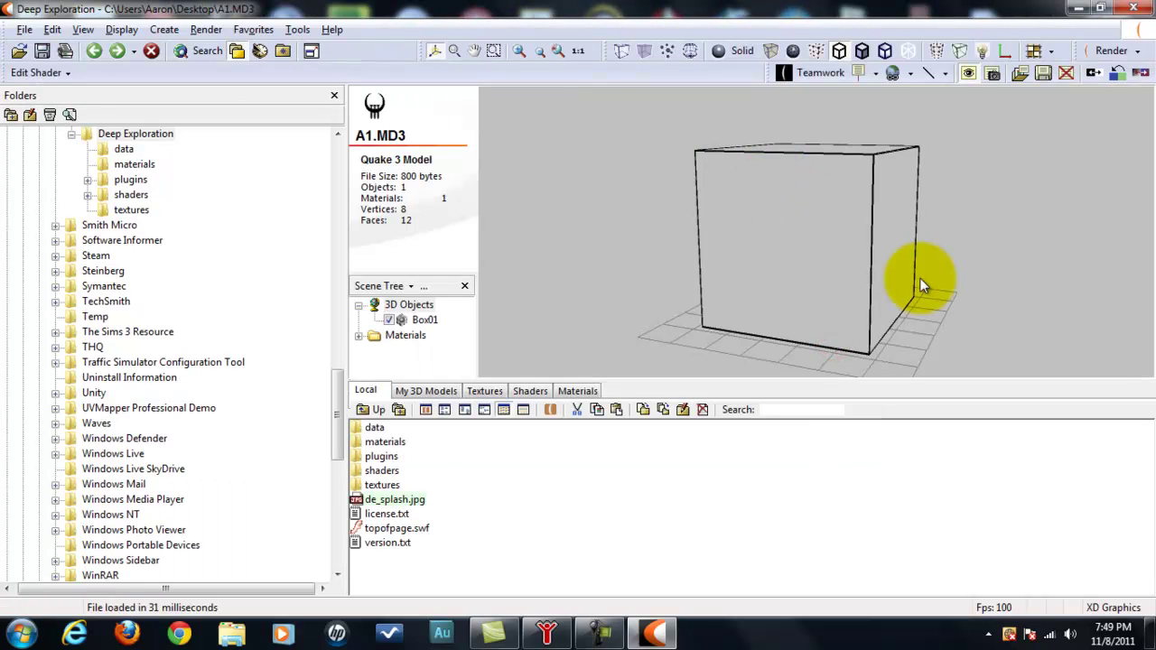
pyautogui.moveTo(632, 221); pyautogui.dragTo(889, 98)
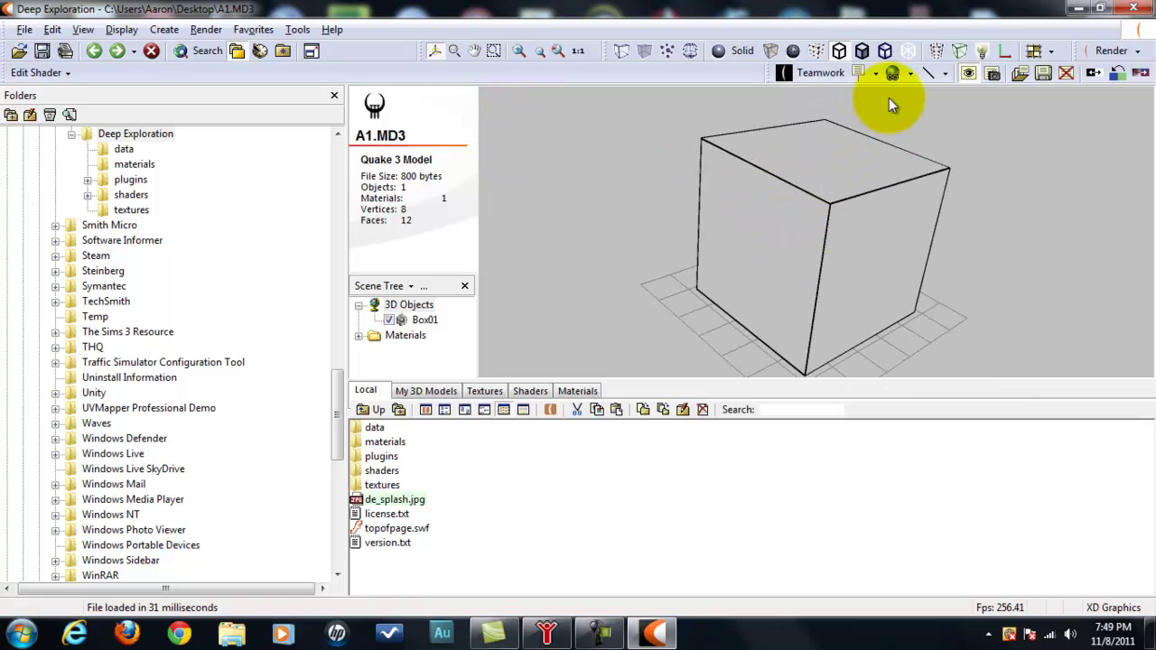
pyautogui.click(839, 53)
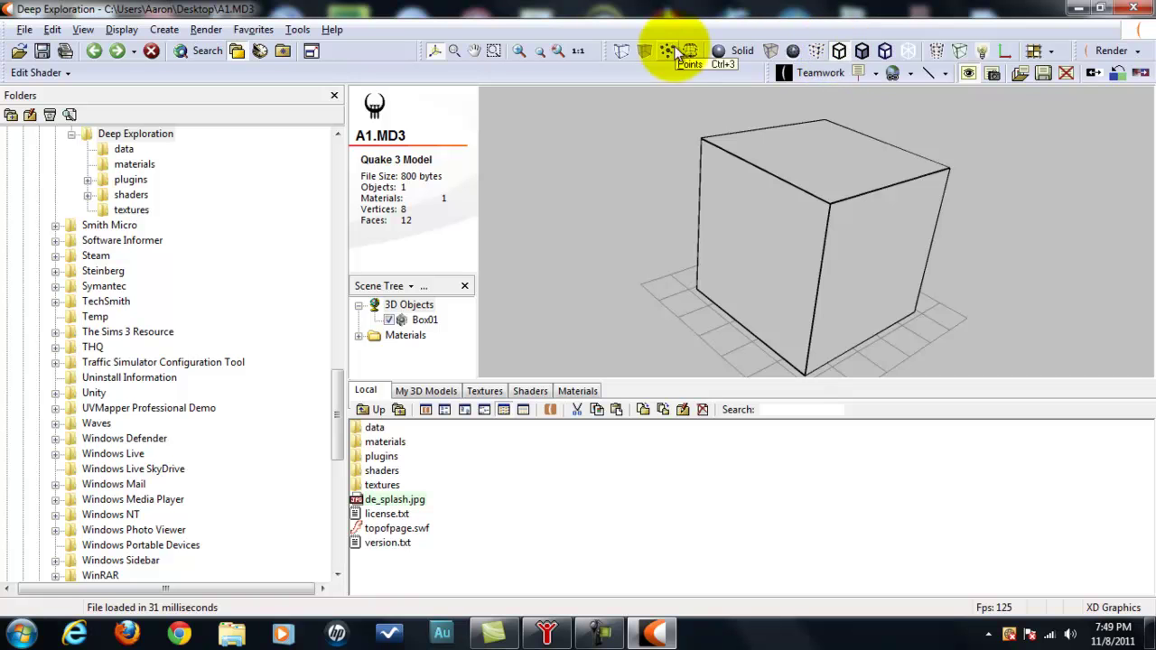
pyautogui.click(727, 52)
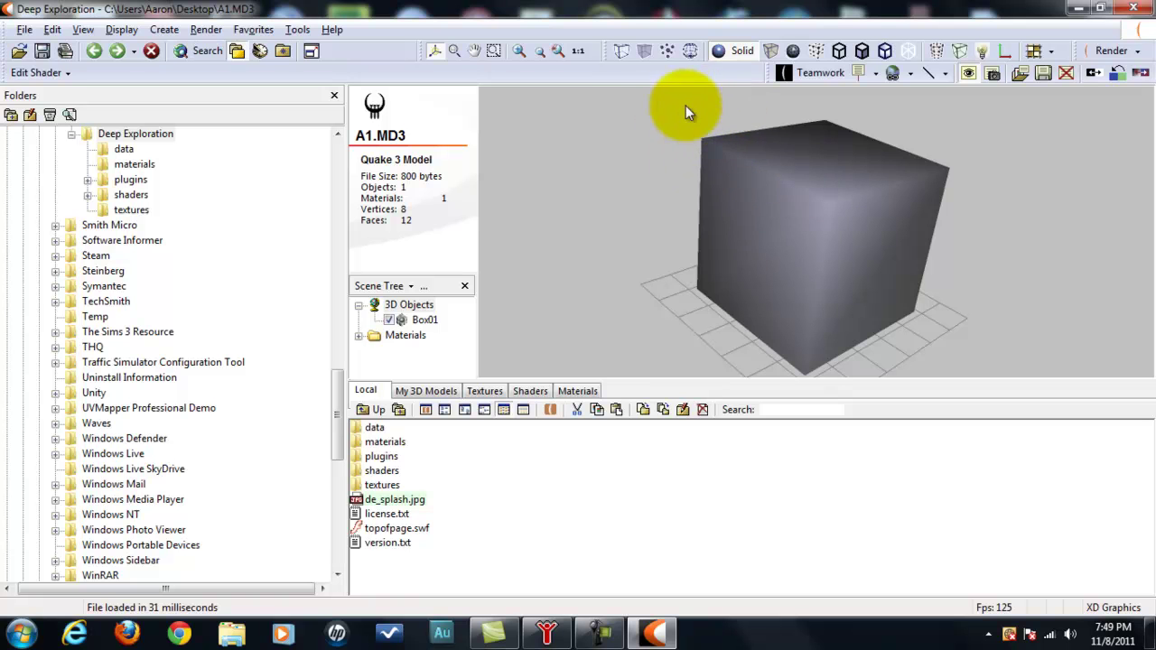
pyautogui.moveTo(685, 106); pyautogui.dragTo(742, 206)
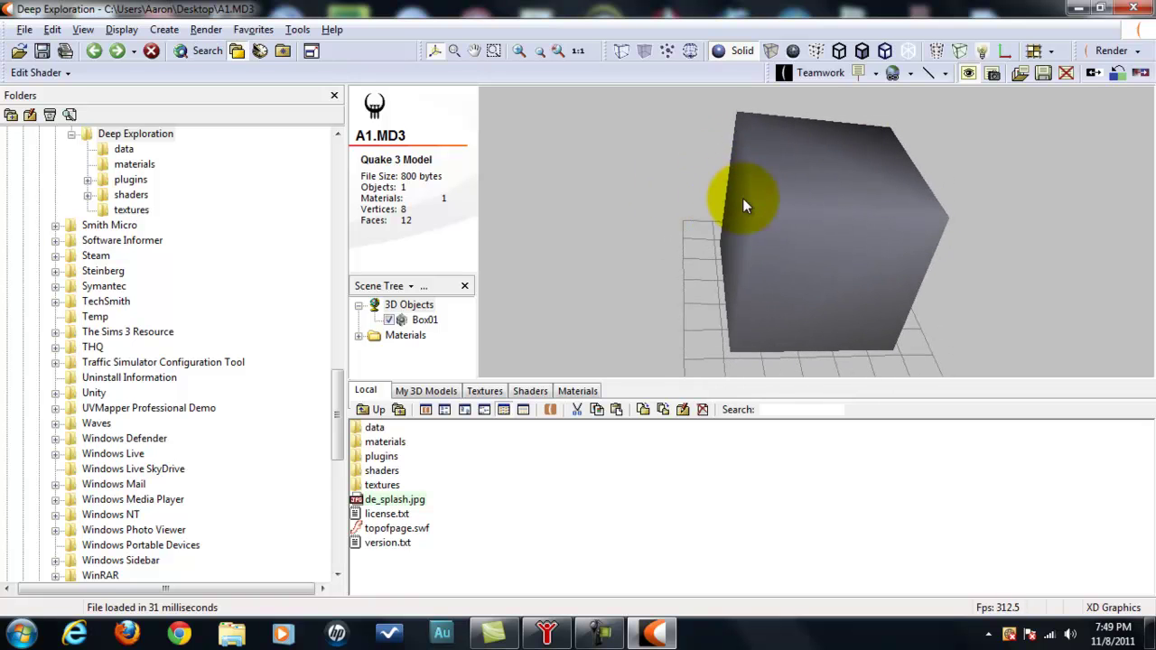
pyautogui.click(838, 52)
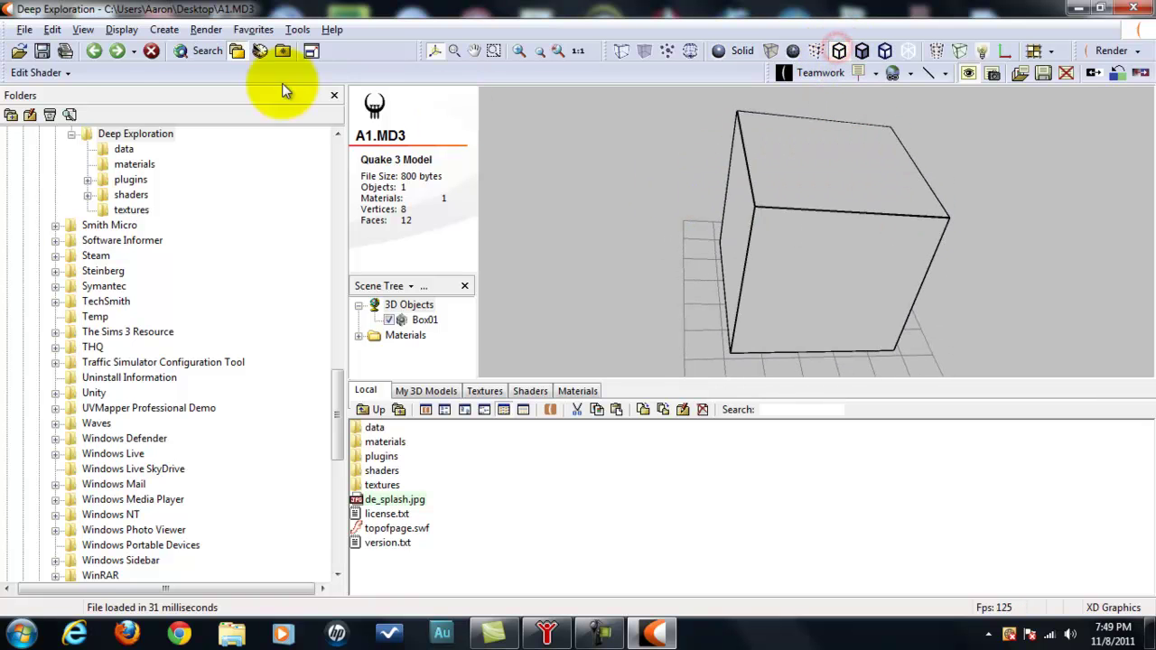
# Save the model as A1.3ds (3D Studio Mesh) and accept the default export properties.
pyautogui.click(42, 51)
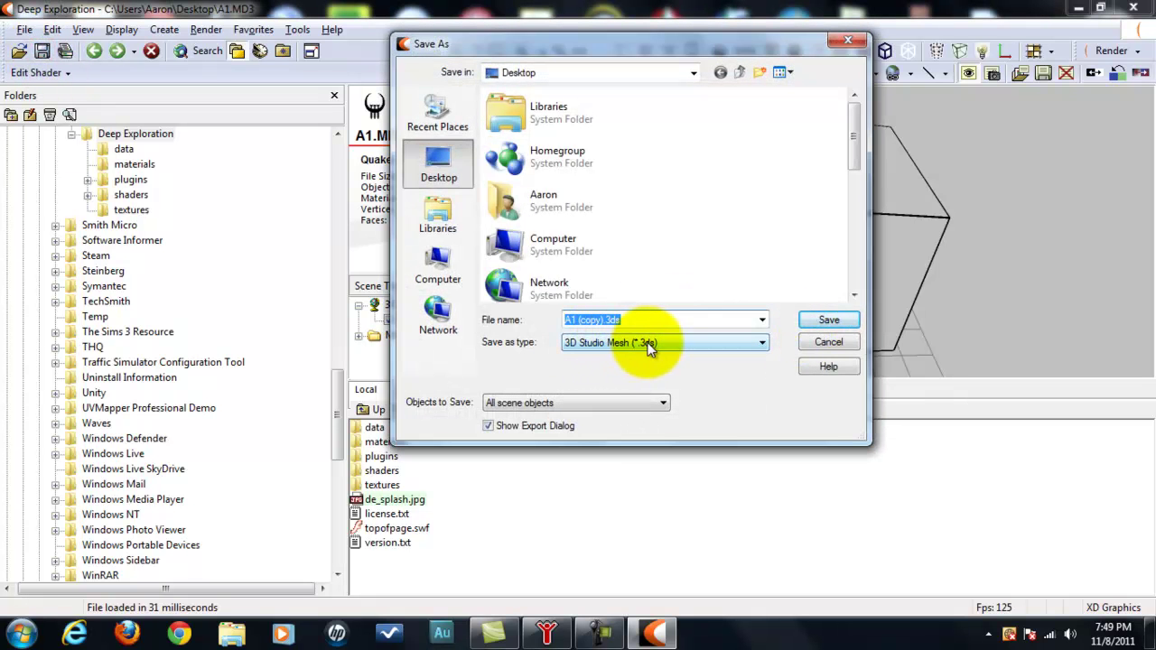
pyautogui.moveTo(639, 320); pyautogui.dragTo(535, 313)
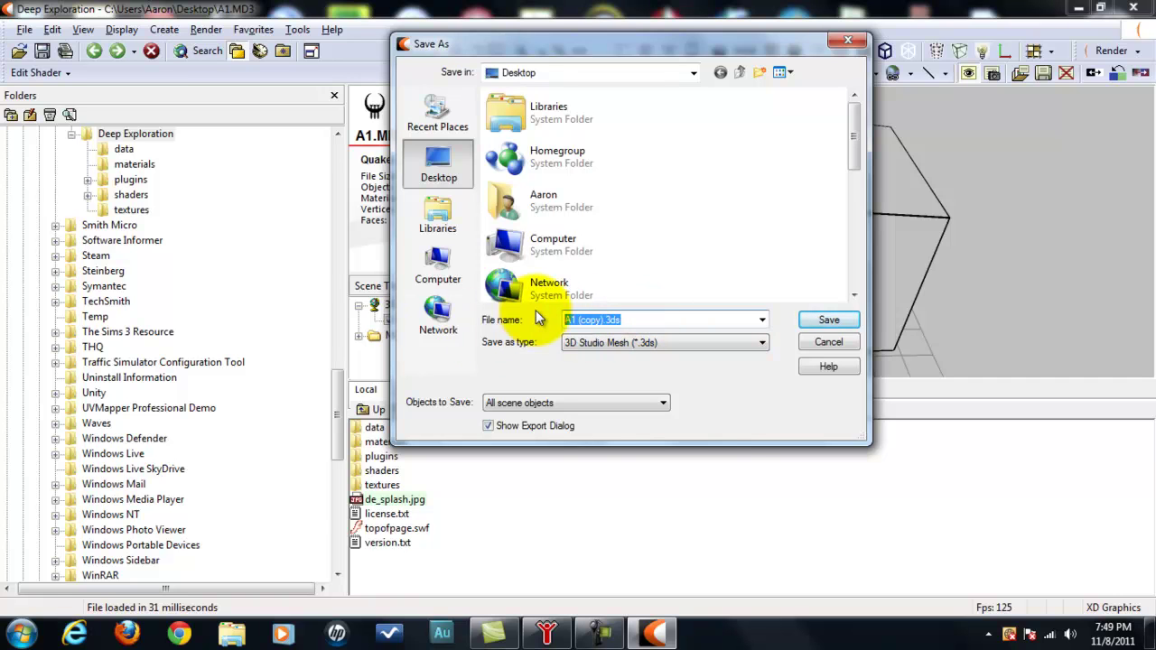
pyautogui.write('A1')
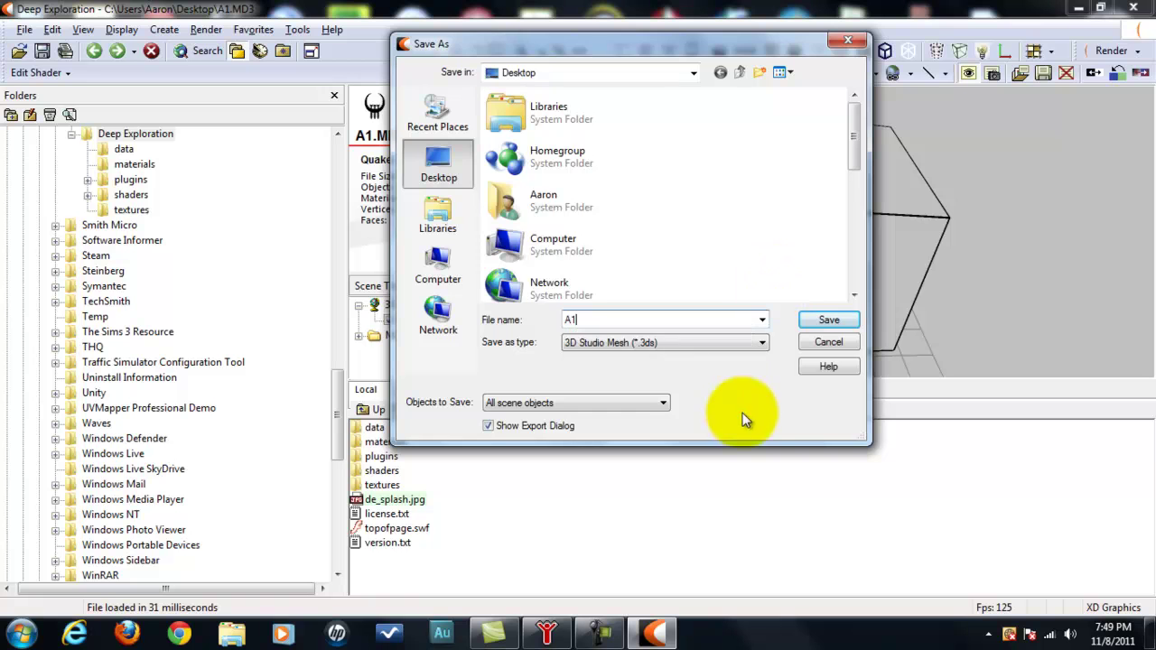
pyautogui.click(741, 414)
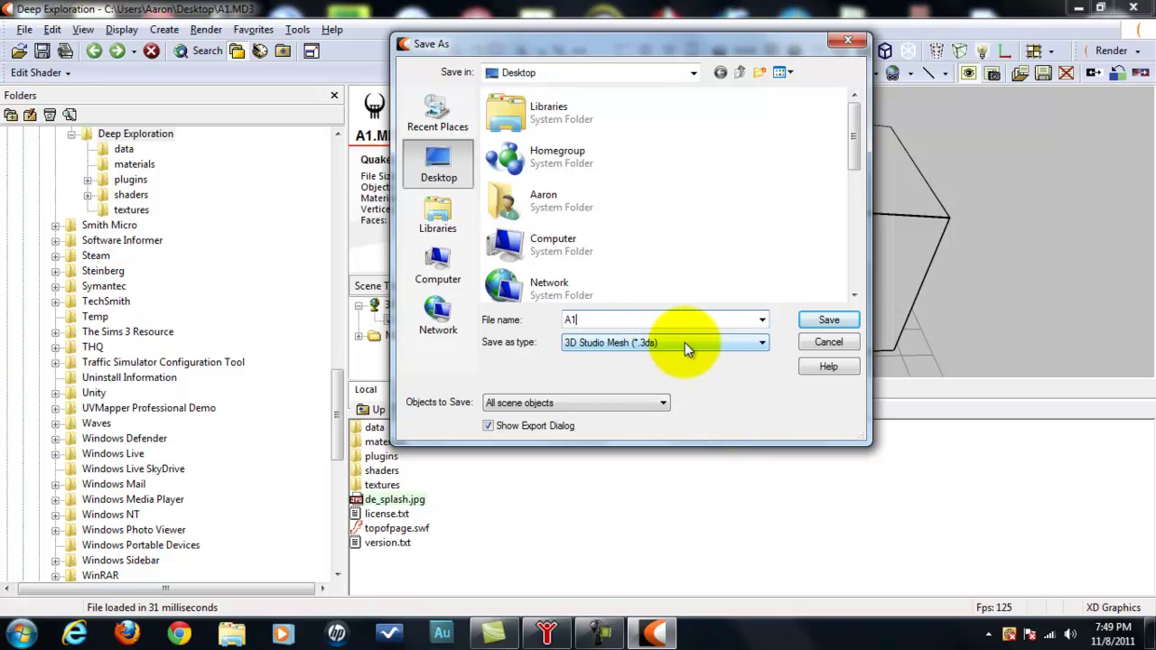
pyautogui.click(829, 320)
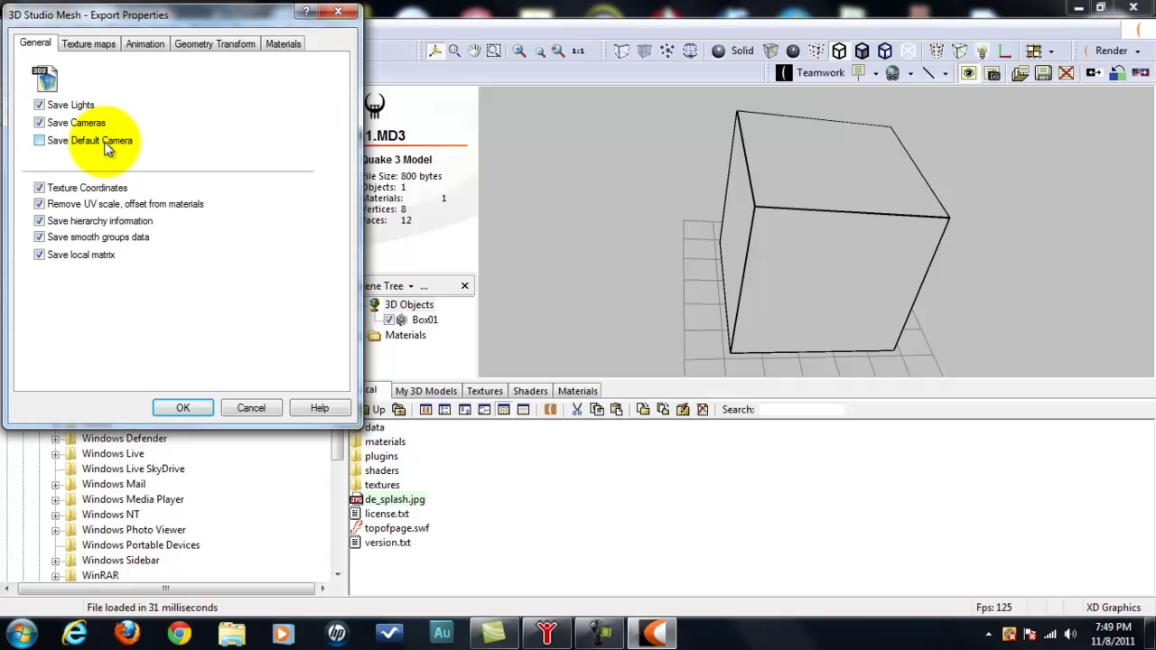
pyautogui.click(185, 407)
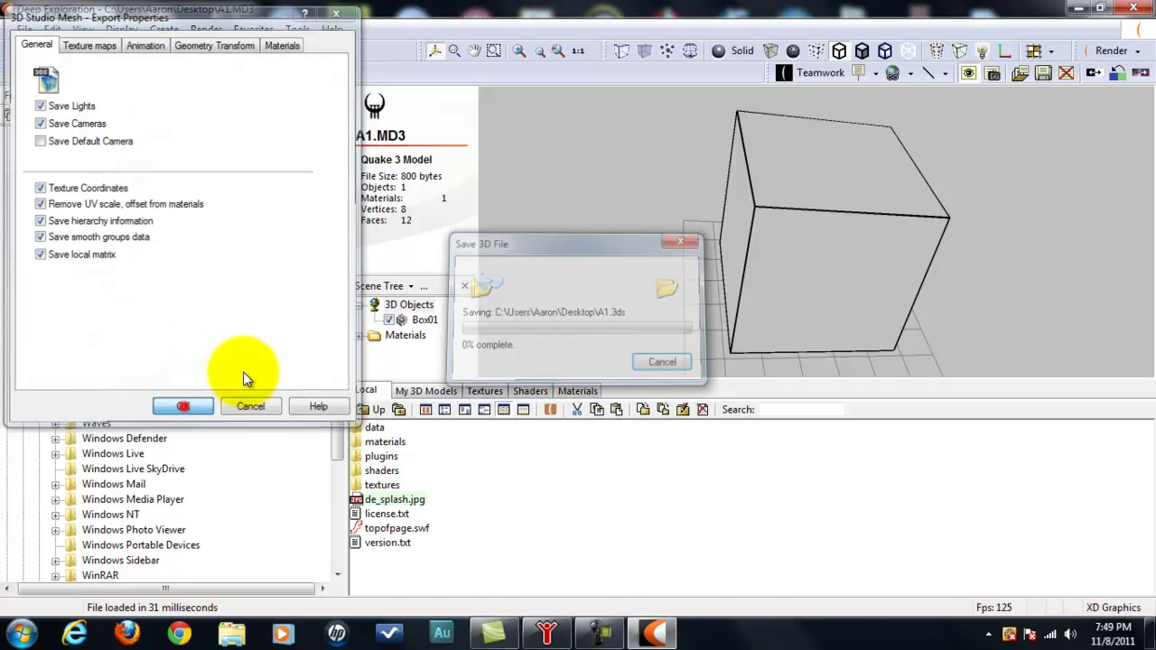
# Minimize Deep Exploration and launch 3ds Max Design 2012 from the Start menu.
pyautogui.click(1079, 7)
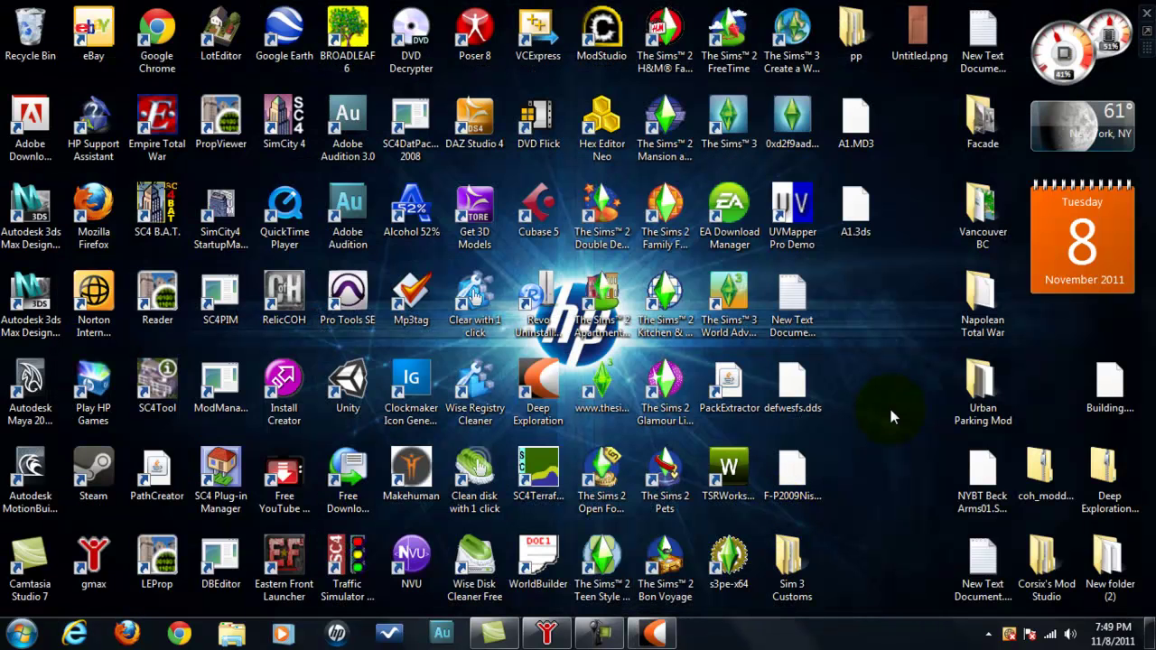
pyautogui.click(22, 632)
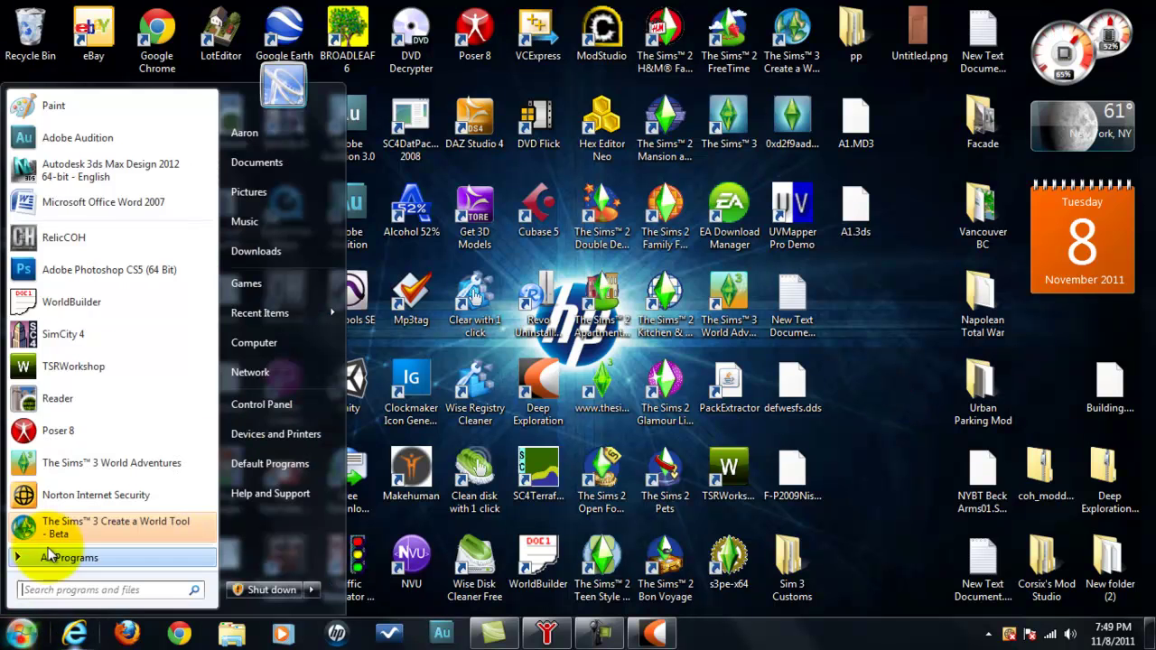
pyautogui.click(135, 171)
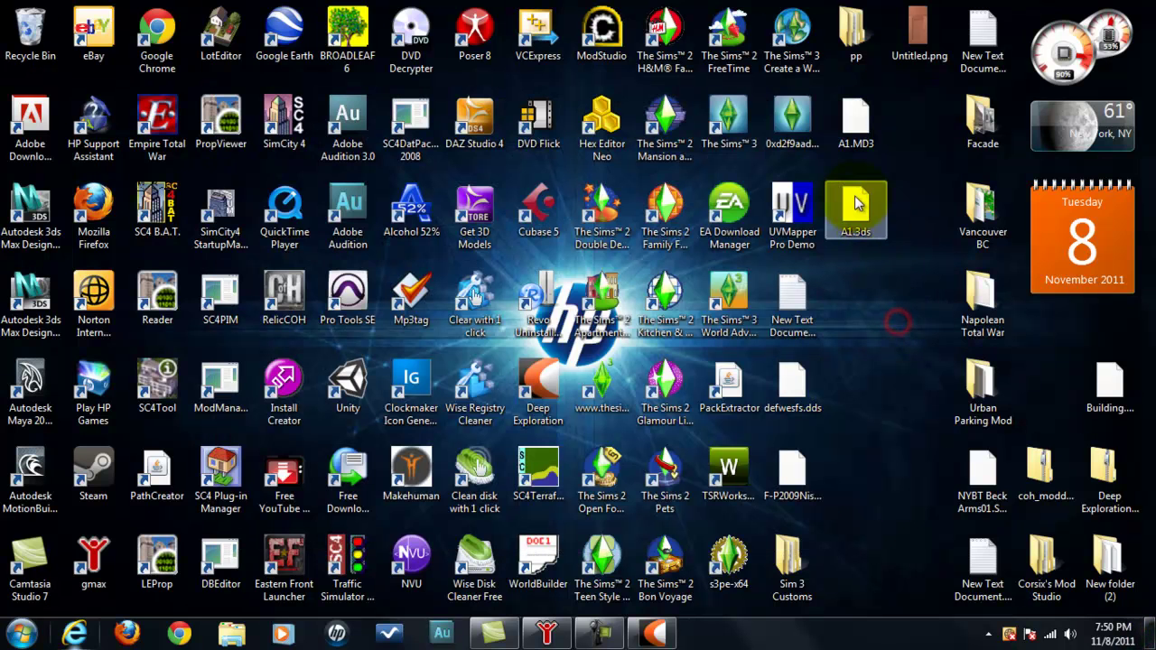
# Copy the A1.3ds file on the desktop, then bring up the desktop context menu.
pyautogui.rightClick(856, 204)
pyautogui.click(906, 422)
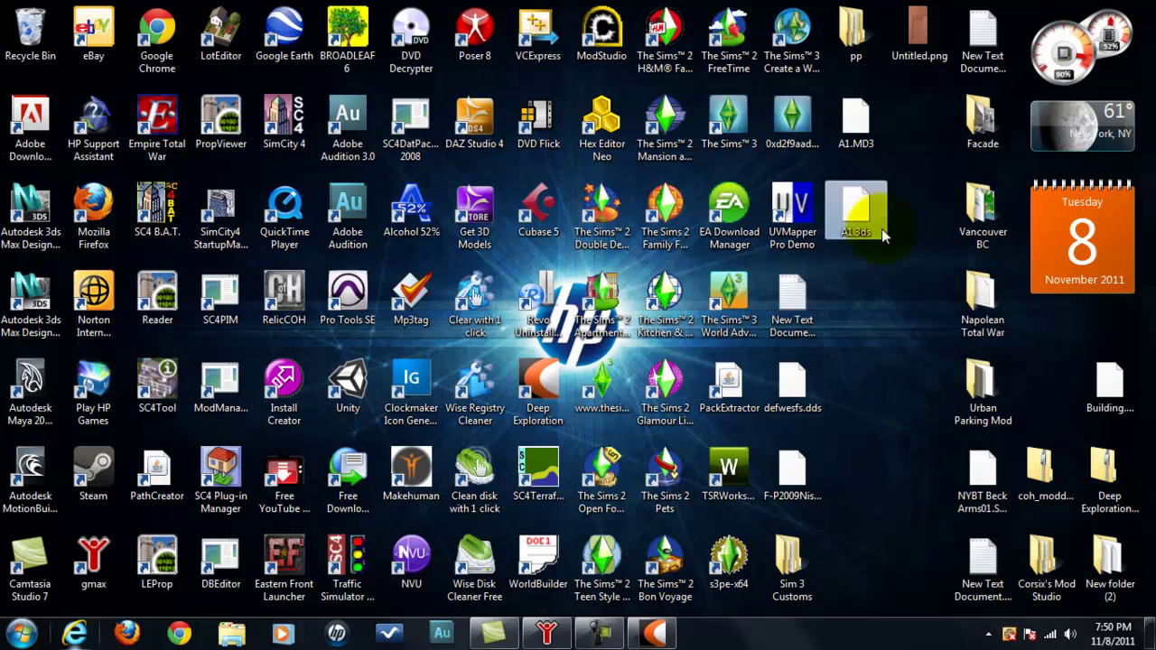
pyautogui.moveTo(670, 634)
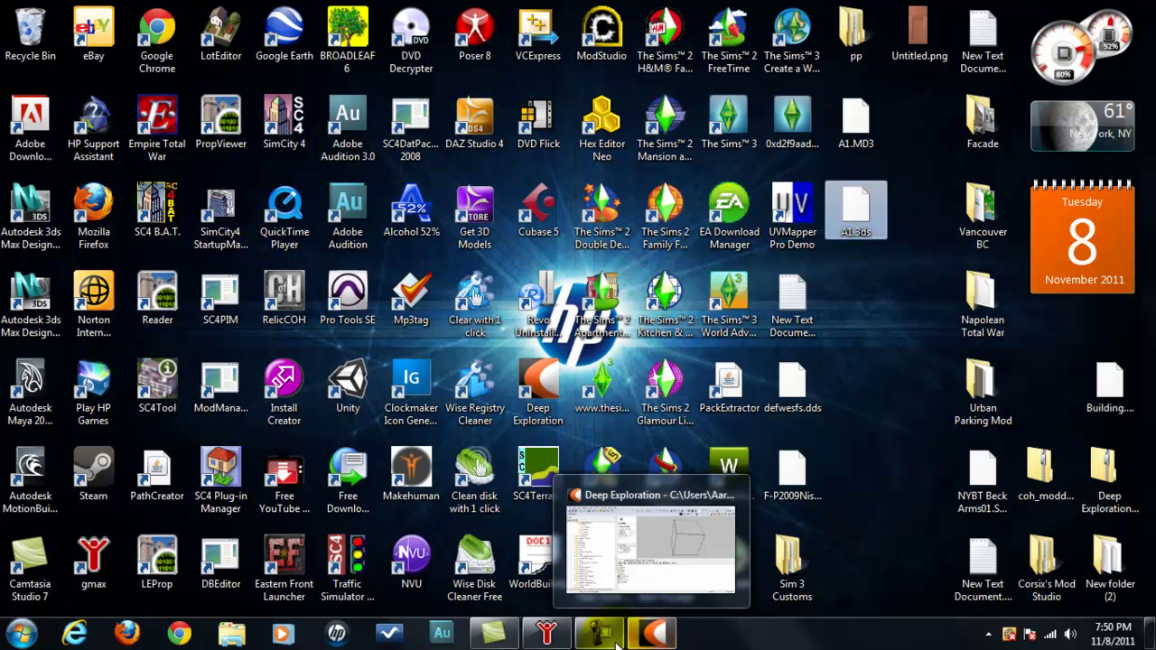
pyautogui.moveTo(613, 643)
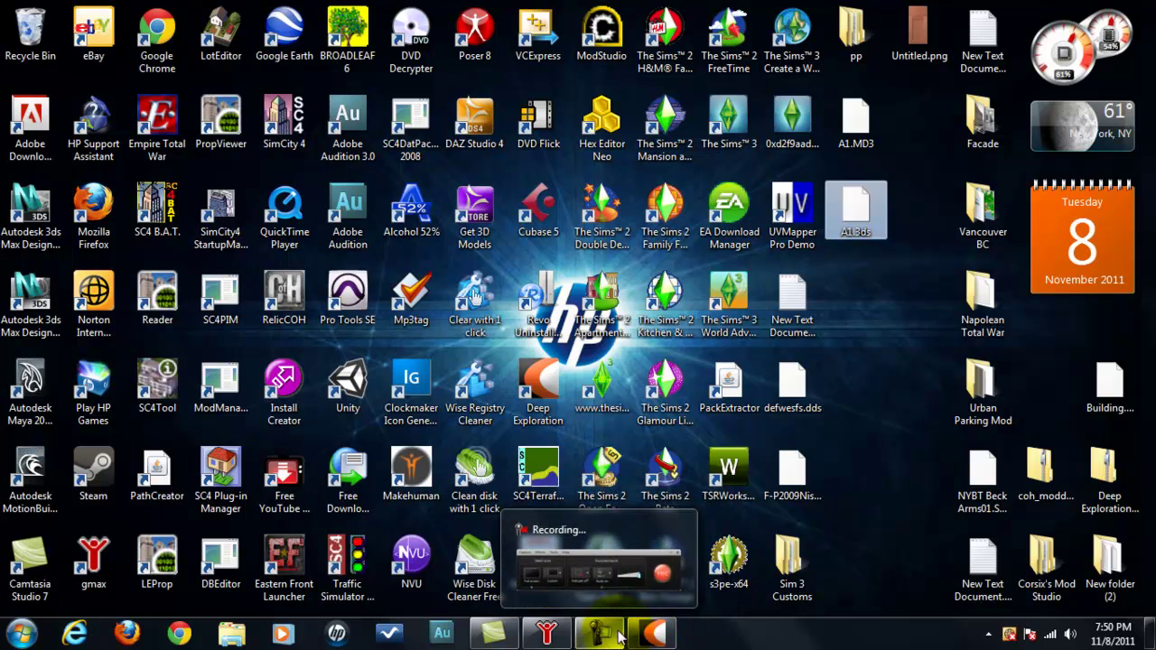
pyautogui.moveTo(546, 634)
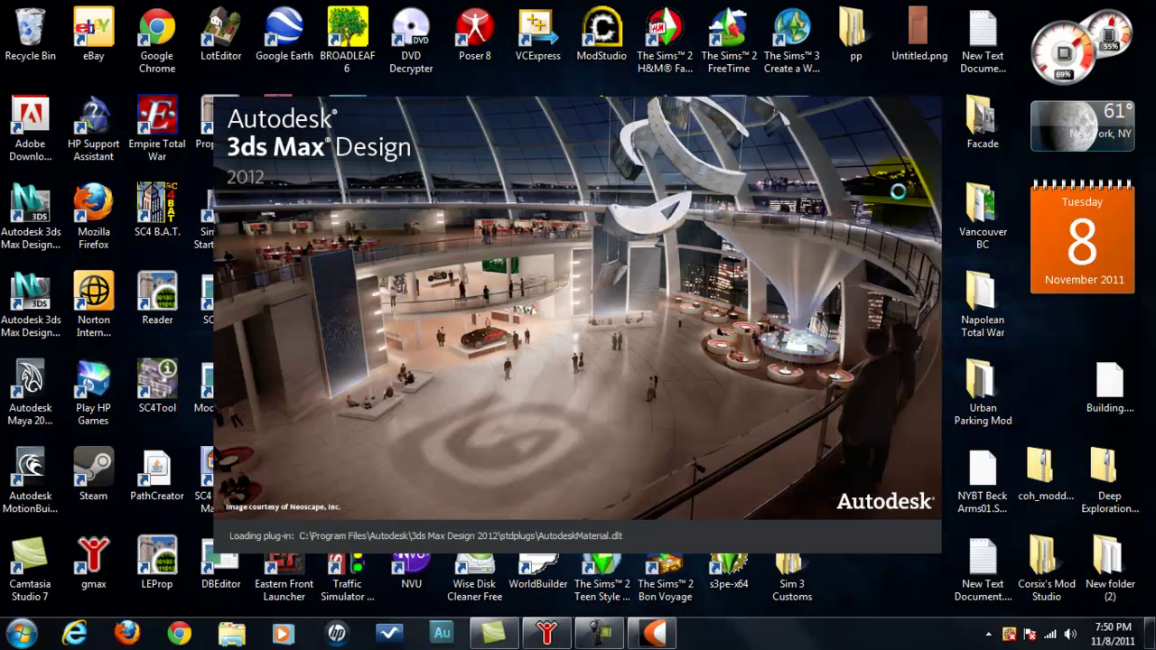
pyautogui.rightClick(906, 72)
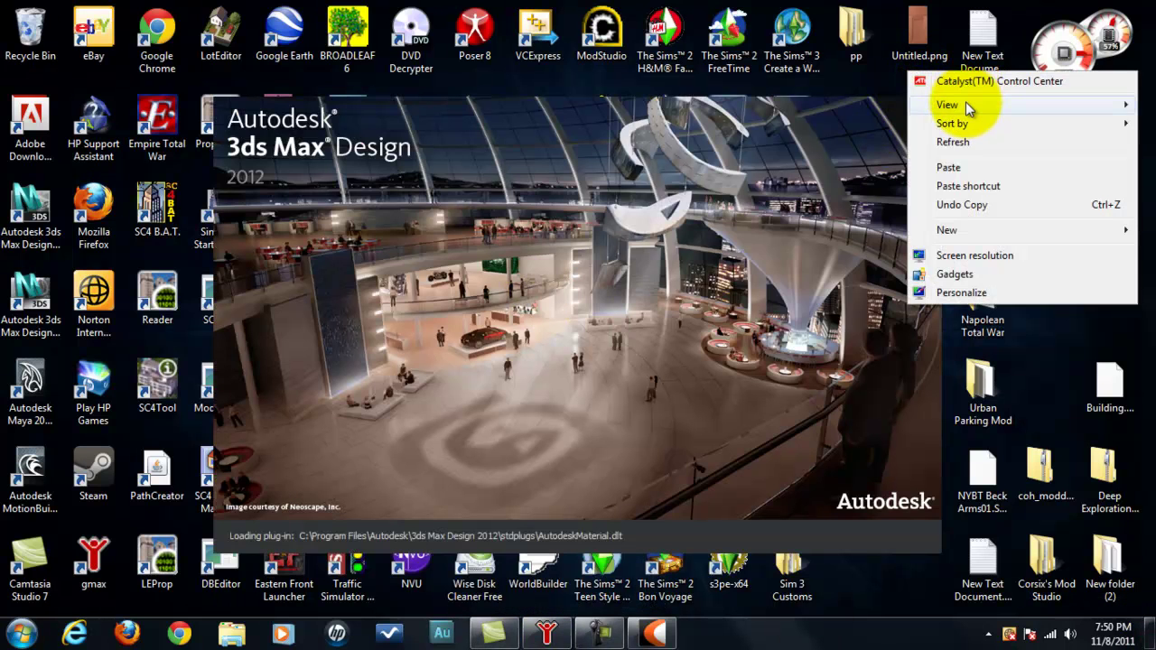
# Hide all desktop icons while 3ds Max Design 2012 loads.
pyautogui.moveTo(965, 105)
pyautogui.click(779, 213)
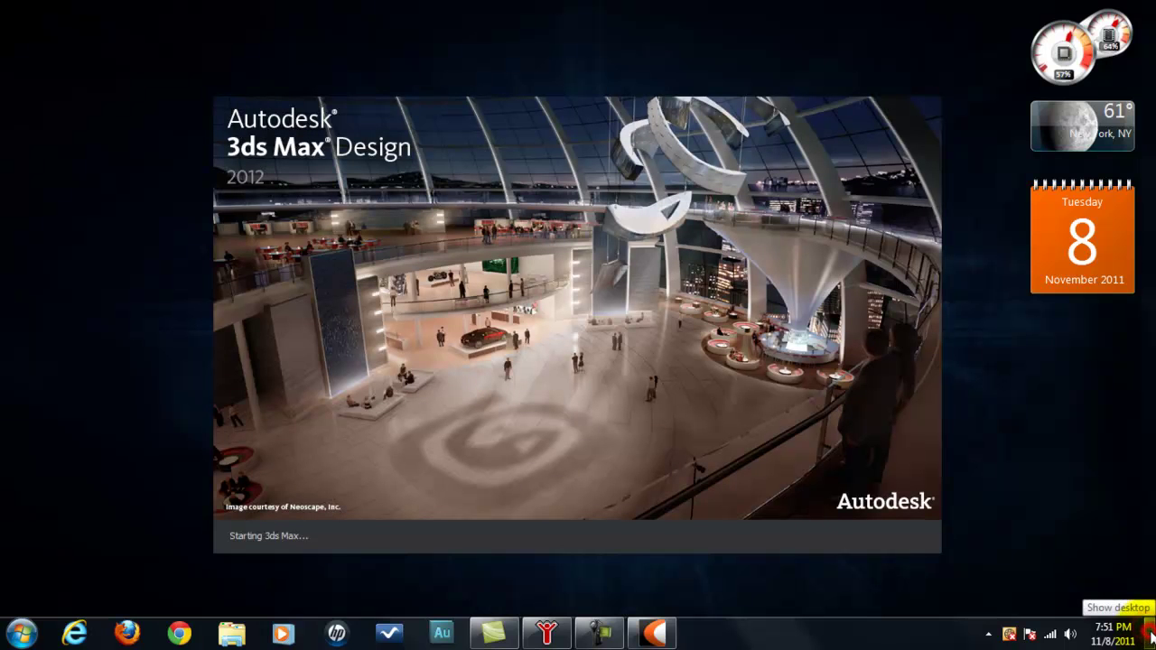
# Orbit the A1.MD3 cube in Deep Exploration, check the Shapes list, then minimise the viewer.
pyautogui.click(1065, 445)
pyautogui.click(670, 639)
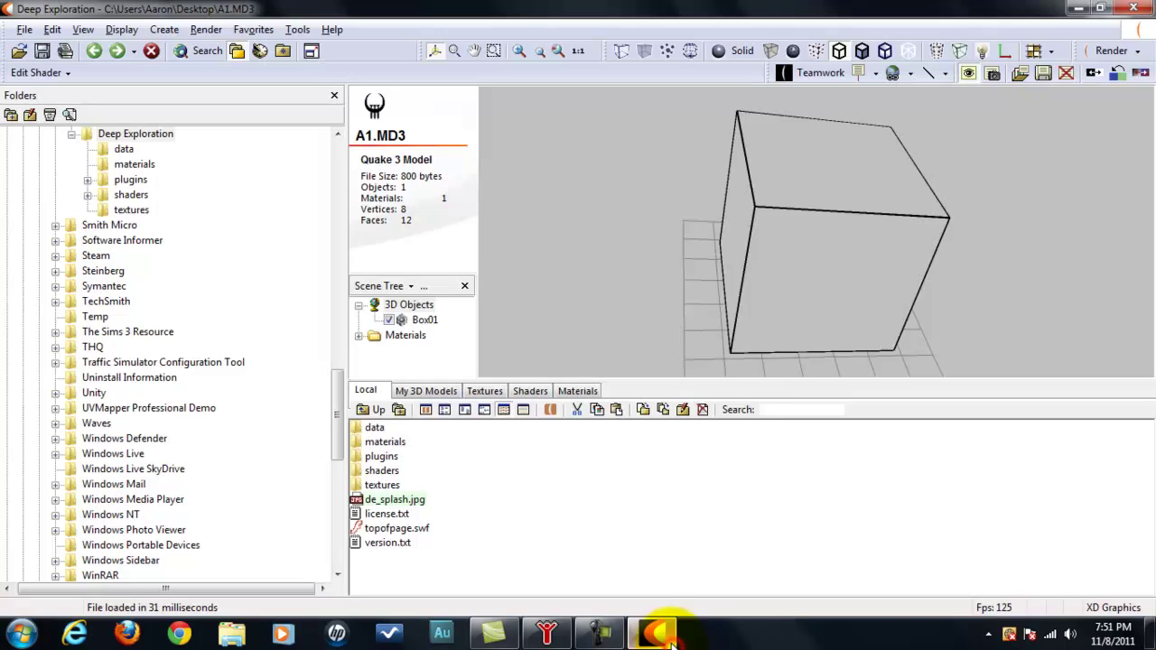
pyautogui.moveTo(869, 265); pyautogui.dragTo(768, 171)
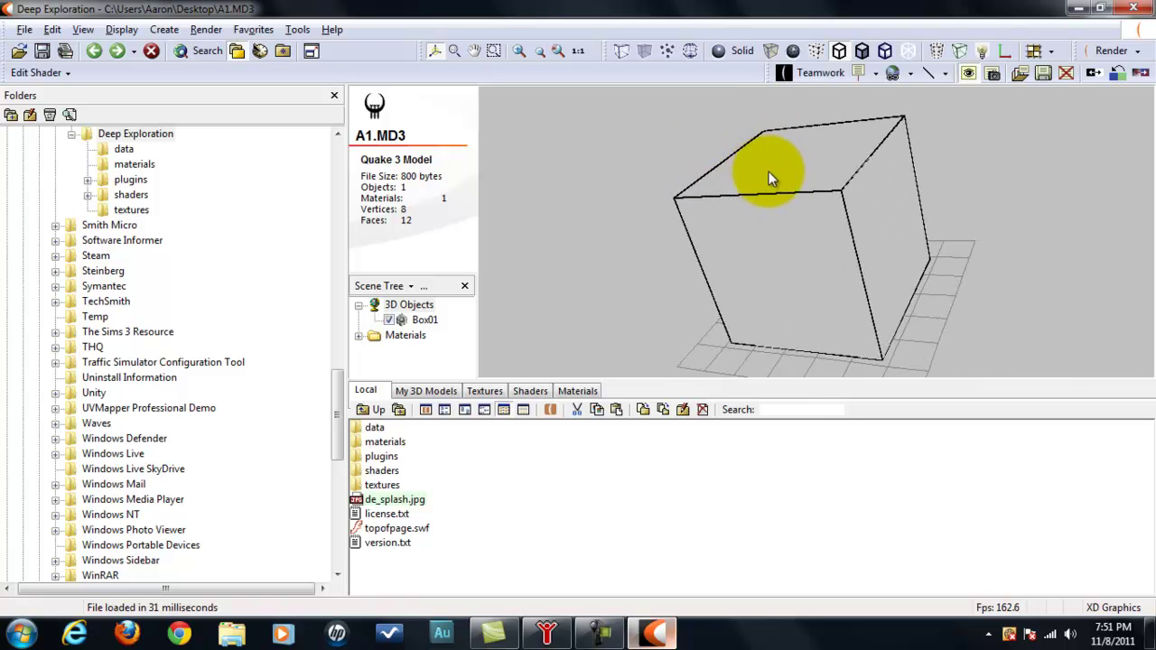
pyautogui.click(945, 76)
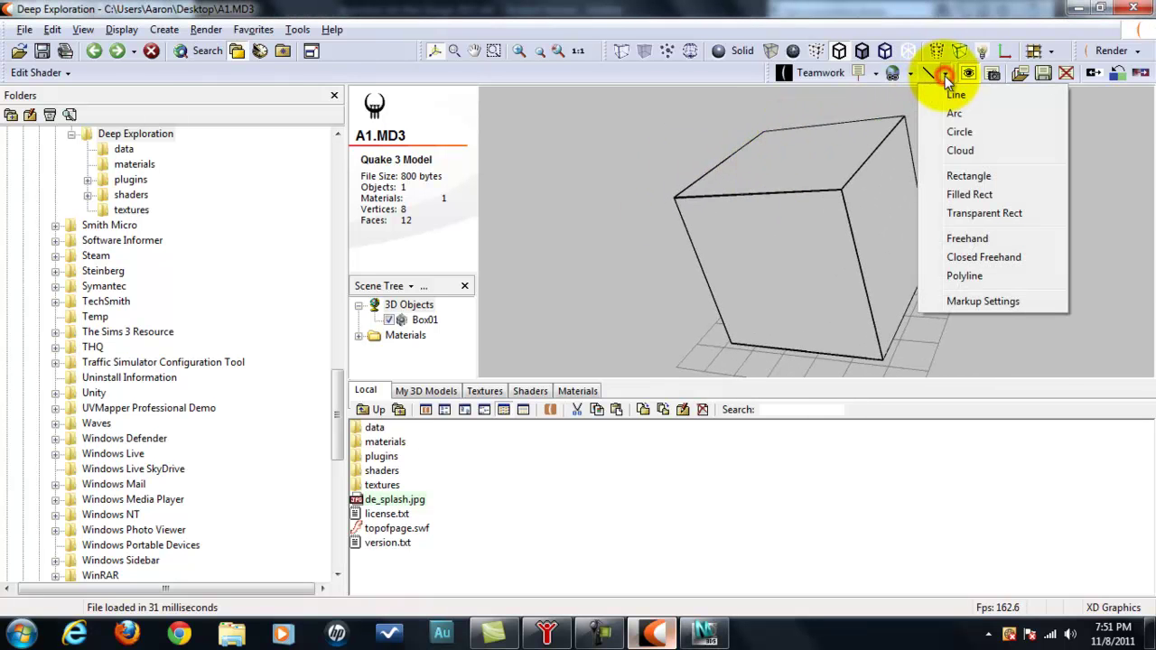
pyautogui.click(1071, 8)
pyautogui.click(580, 521)
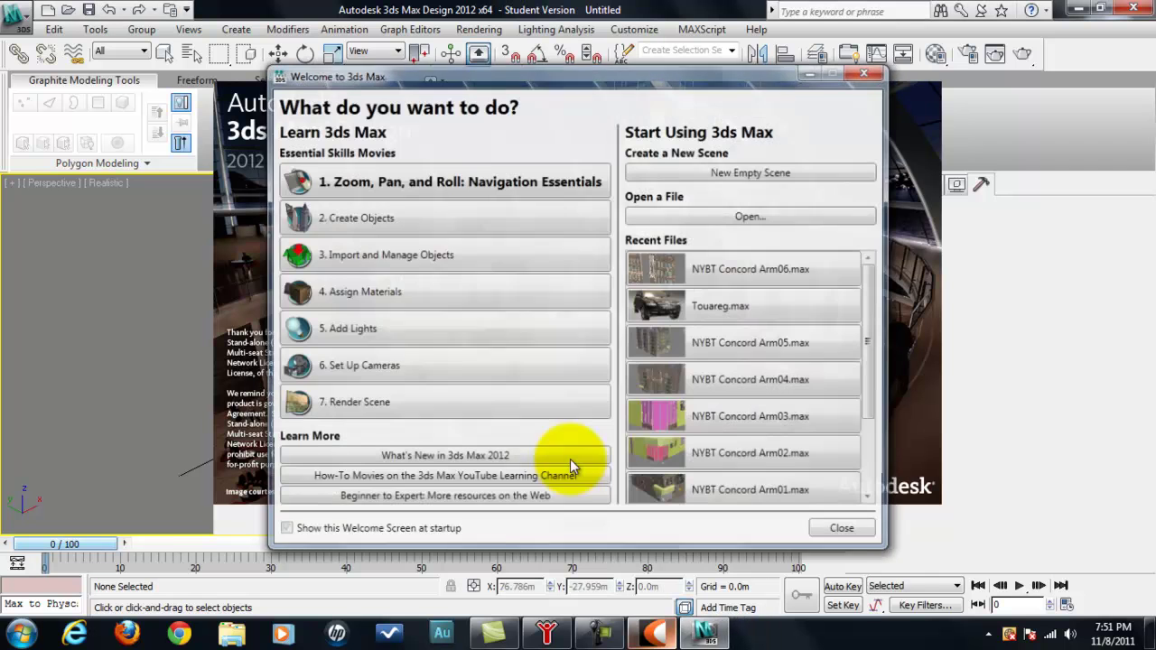
# Dismiss the 3ds Max welcome screen and start an Import from the Application menu.
pyautogui.click(864, 533)
pyautogui.click(585, 524)
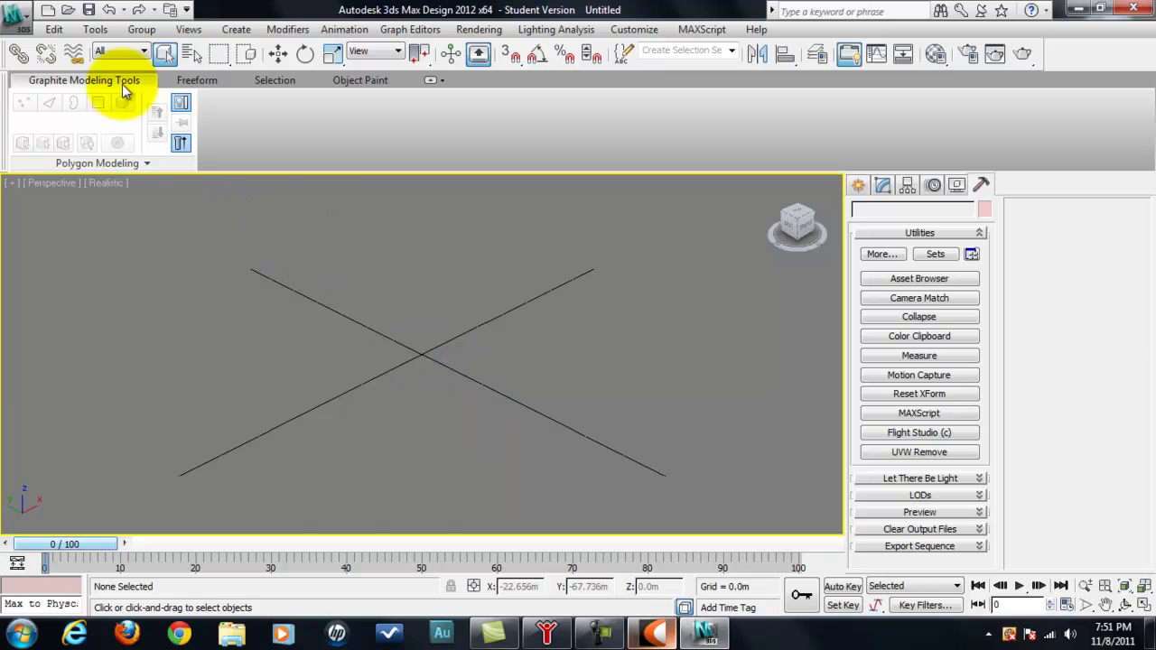
pyautogui.click(15, 22)
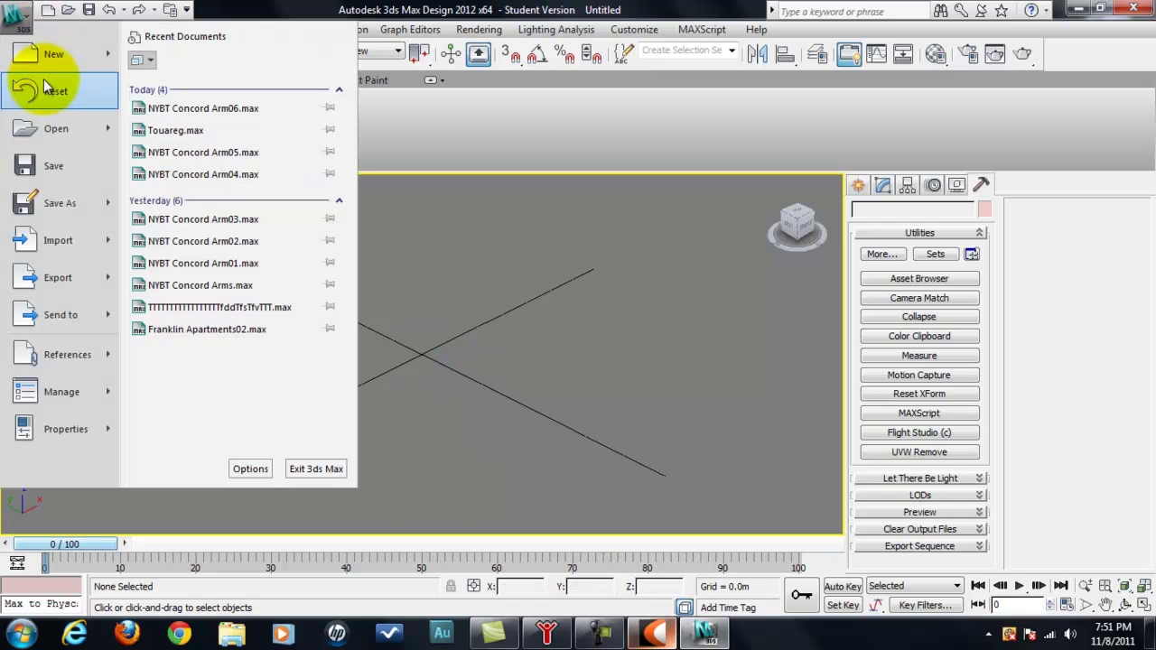
pyautogui.click(327, 249)
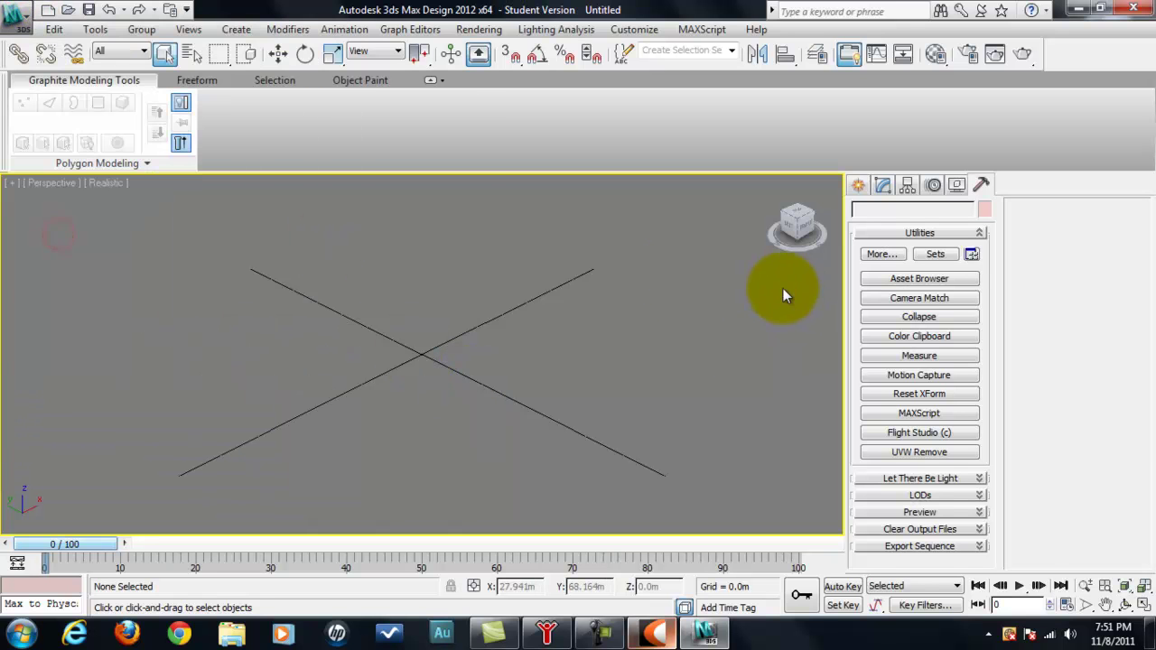
pyautogui.moveTo(476, 228); pyautogui.dragTo(469, 325)
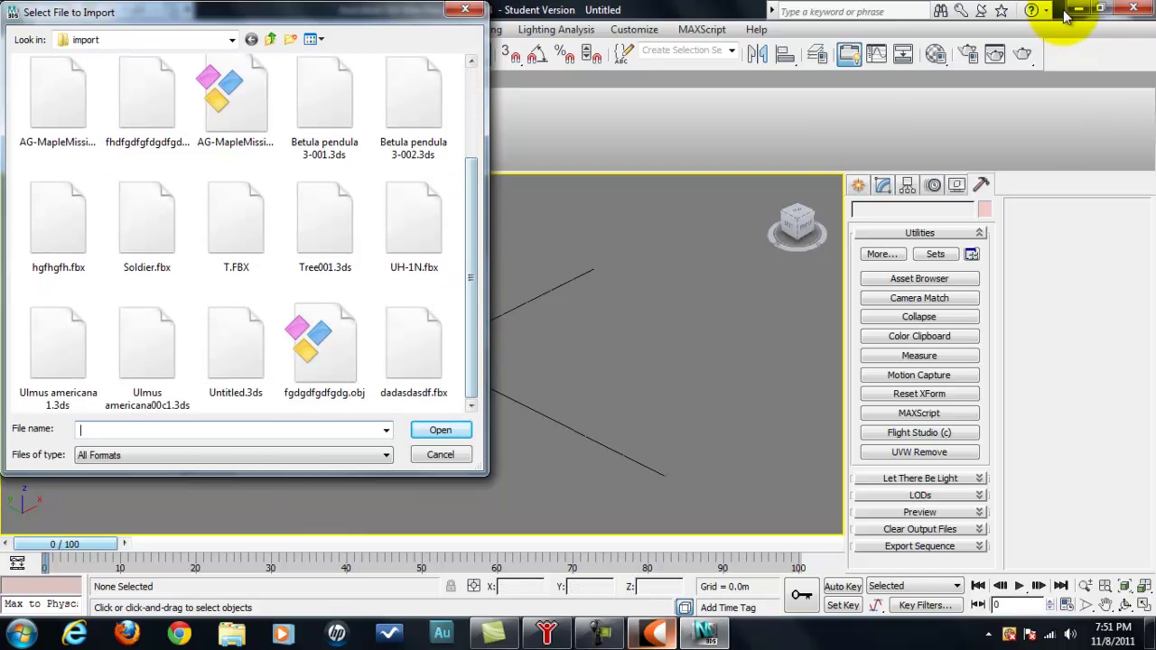
# Show the desktop icons and copy the A1.3ds file from the desktop.
pyautogui.click(1150, 636)
pyautogui.rightClick(503, 36)
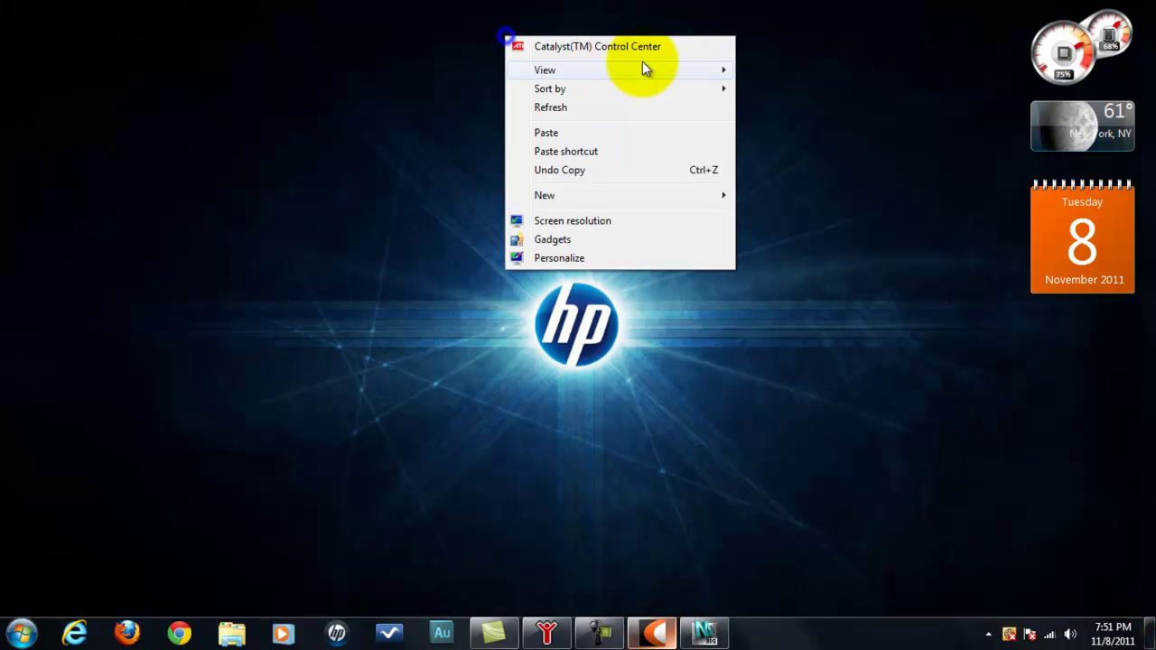
pyautogui.moveTo(657, 69)
pyautogui.click(772, 175)
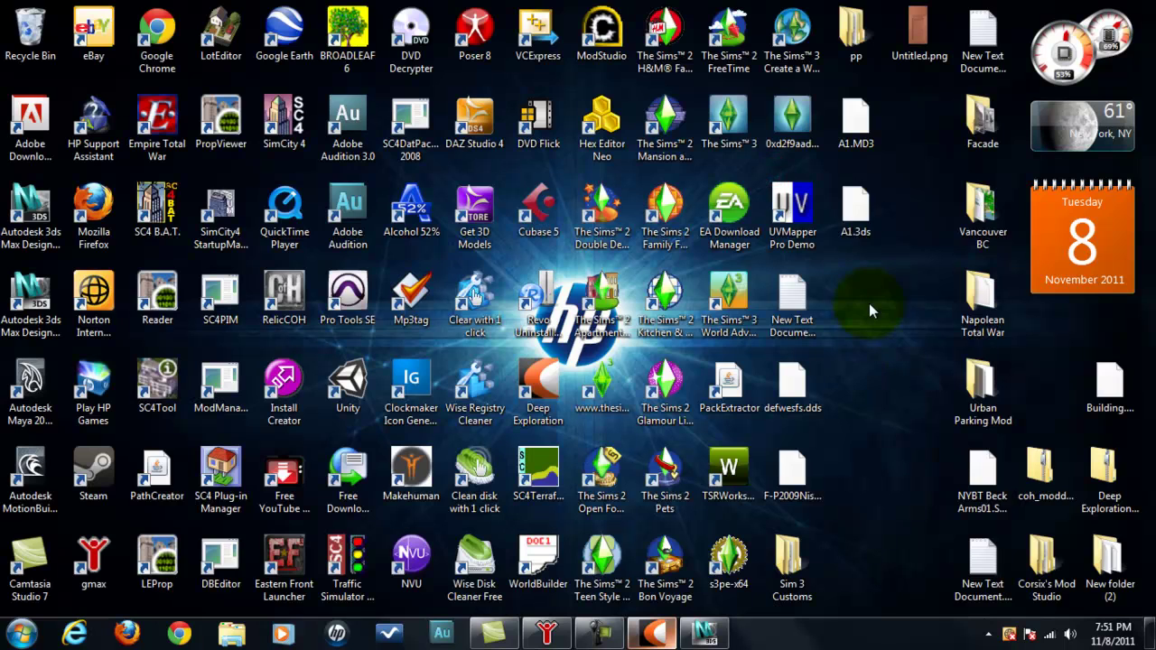
pyautogui.rightClick(861, 208)
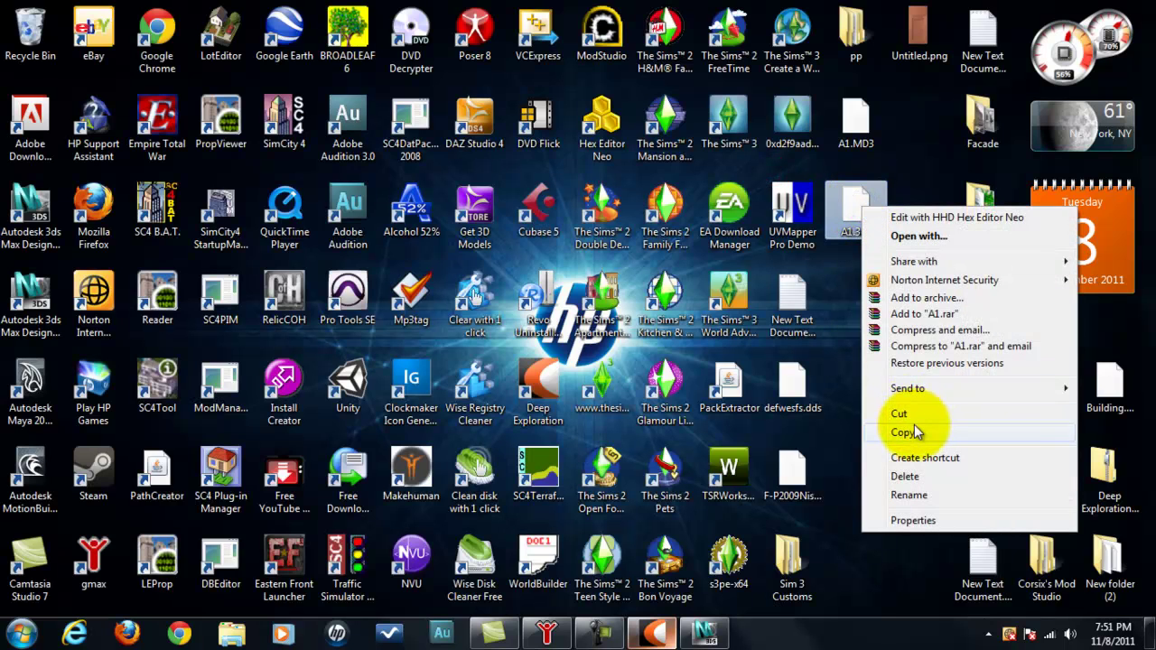
pyautogui.click(907, 431)
# Paste A1.3ds into the folder shown in the Import dialog.
pyautogui.click(705, 632)
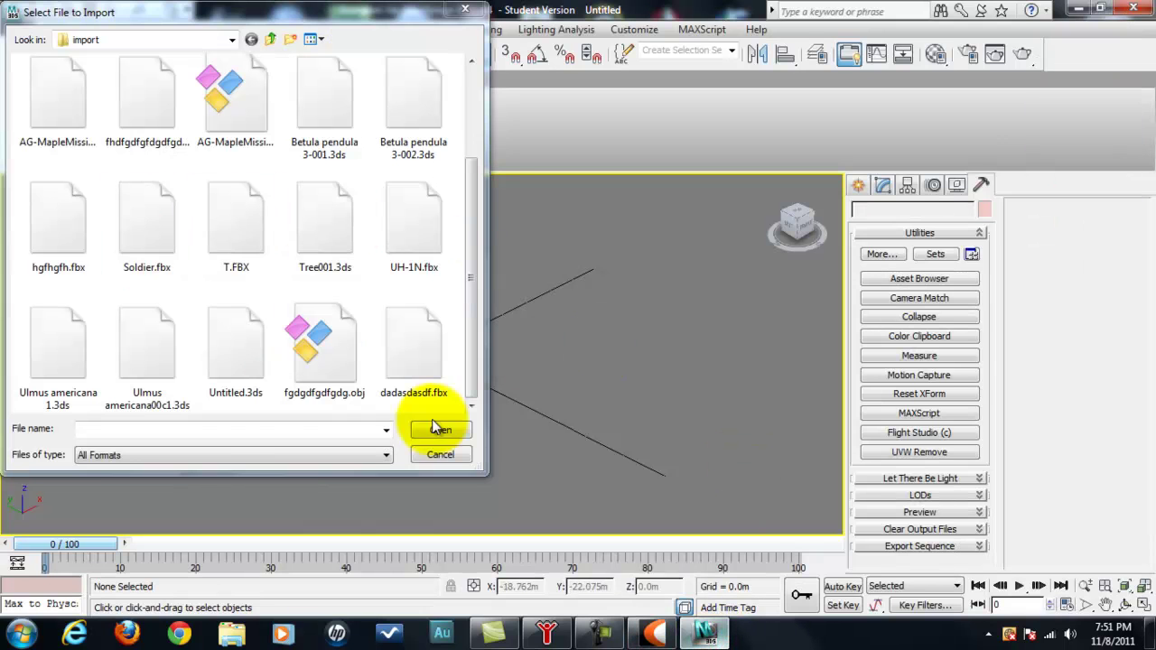
pyautogui.rightClick(467, 296)
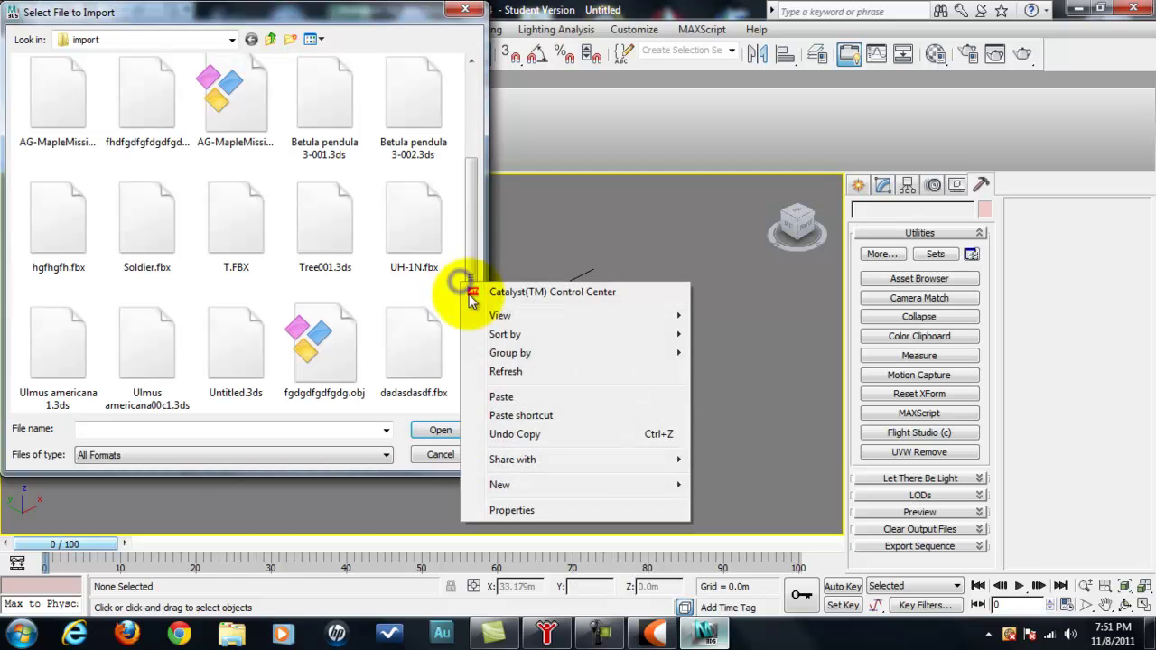
pyautogui.click(501, 396)
pyautogui.click(329, 370)
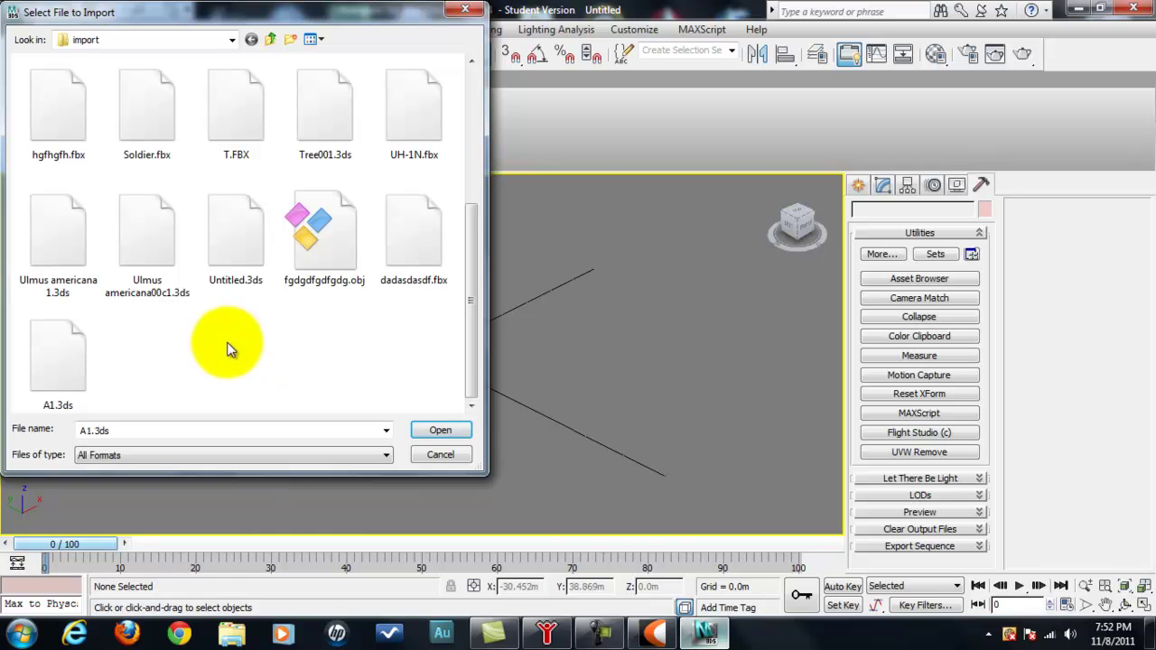
pyautogui.click(653, 635)
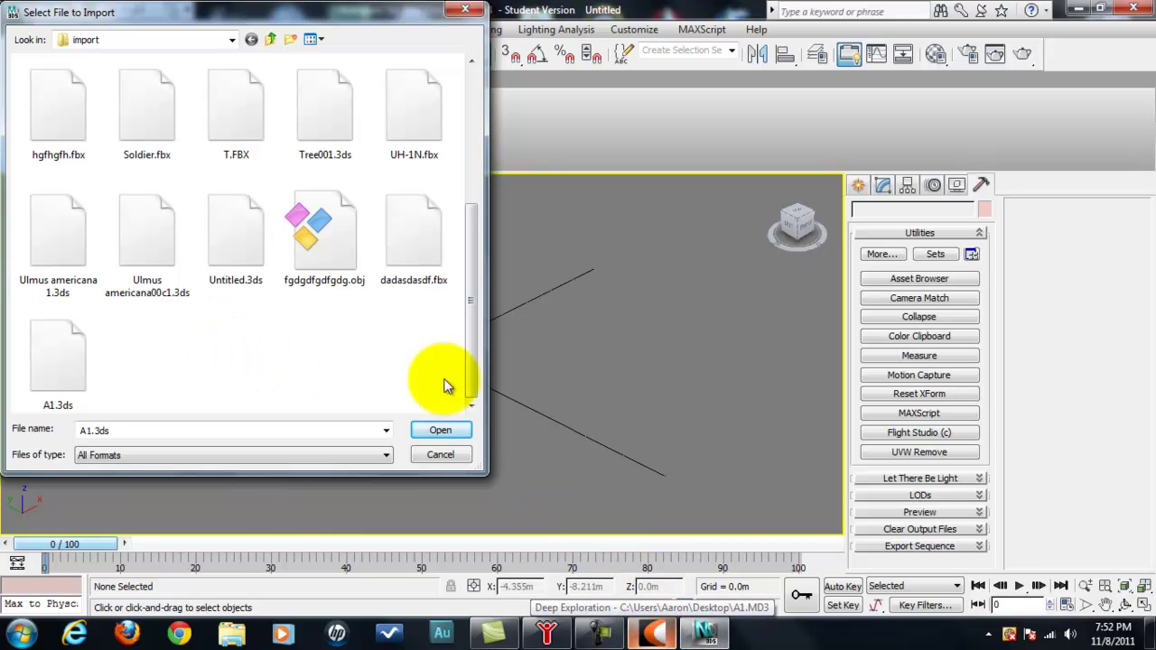
pyautogui.click(20, 635)
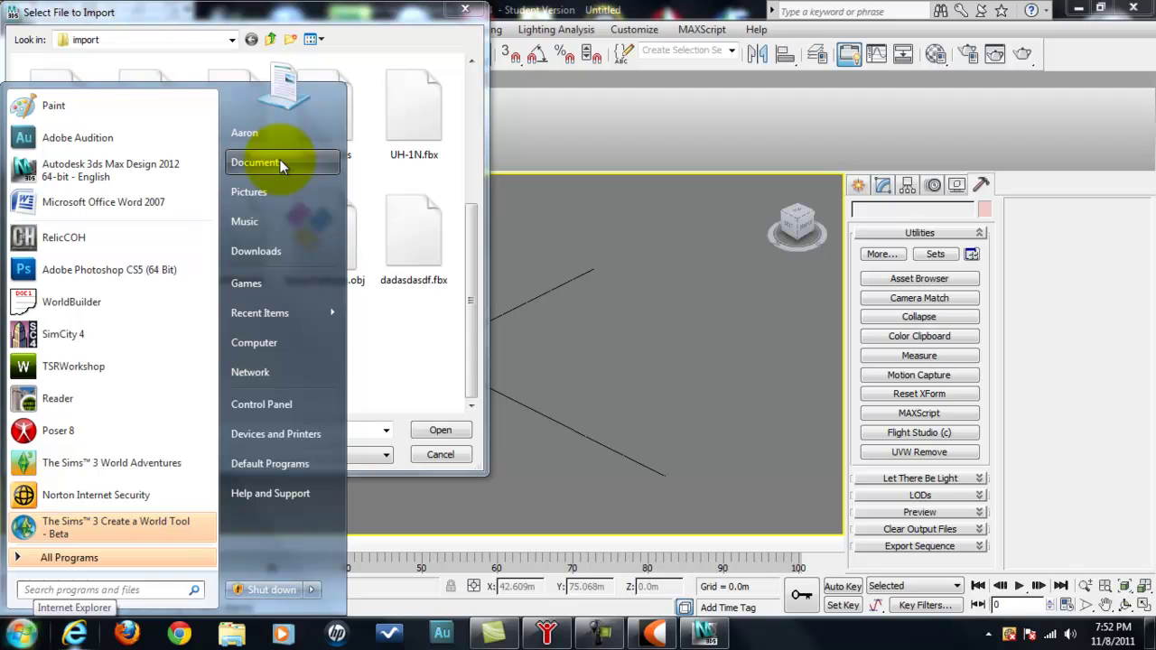
pyautogui.click(390, 329)
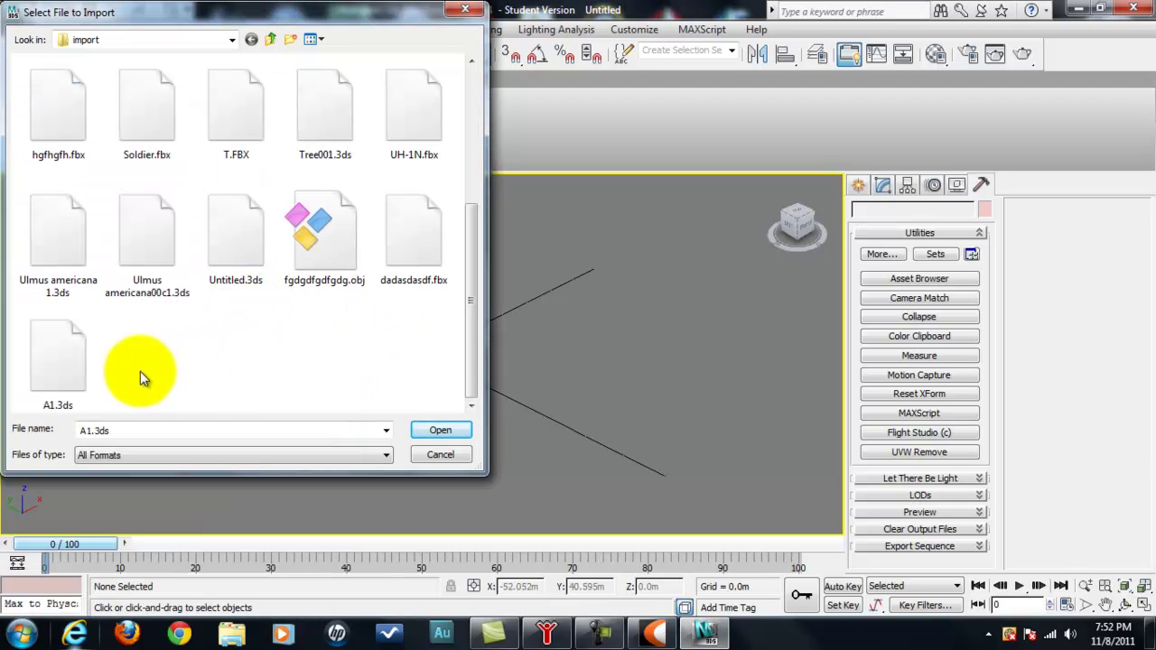
# Import A1.3ds with Convert units off, merging it and matching the 30-frame animation length.
pyautogui.click(61, 370)
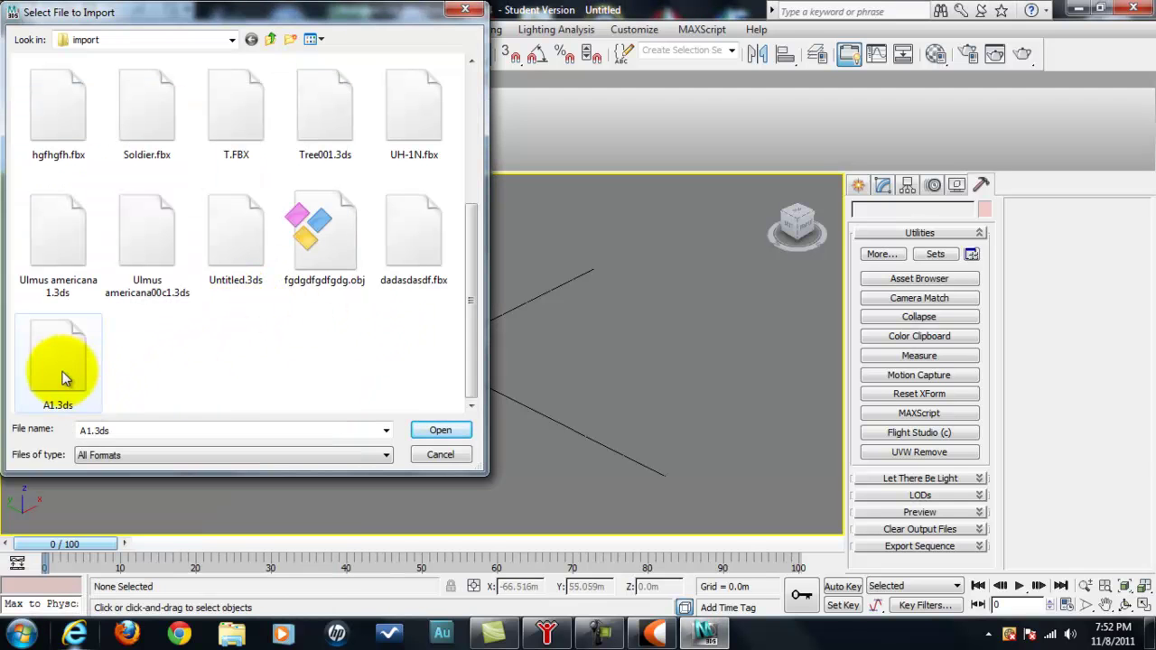
pyautogui.click(440, 431)
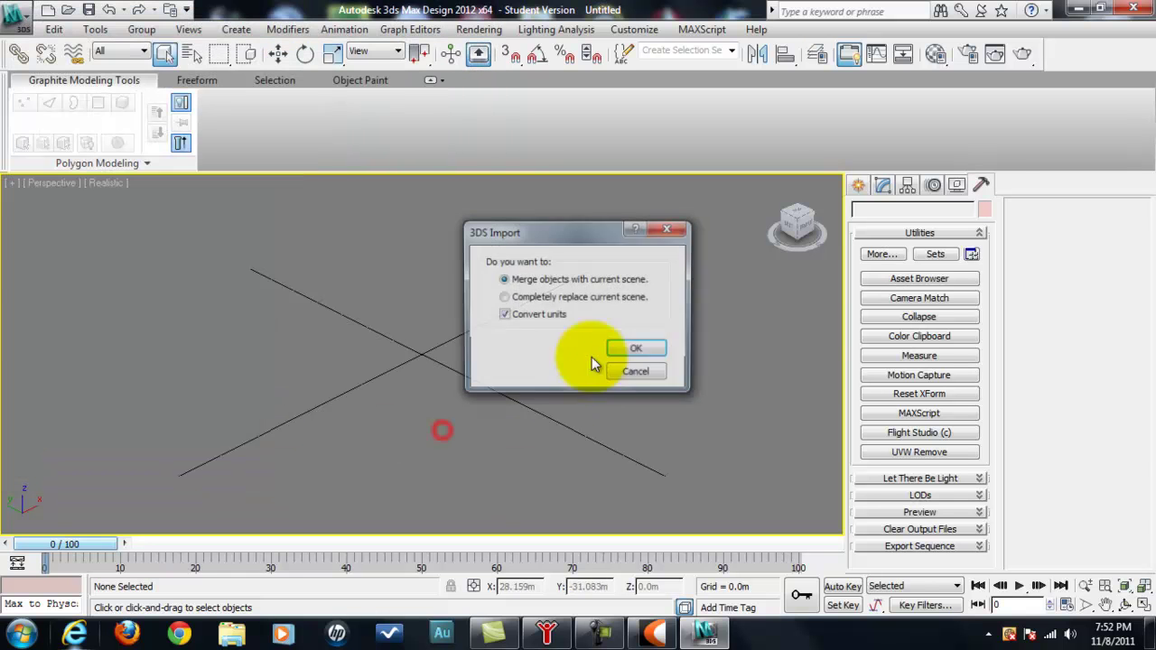
pyautogui.click(503, 321)
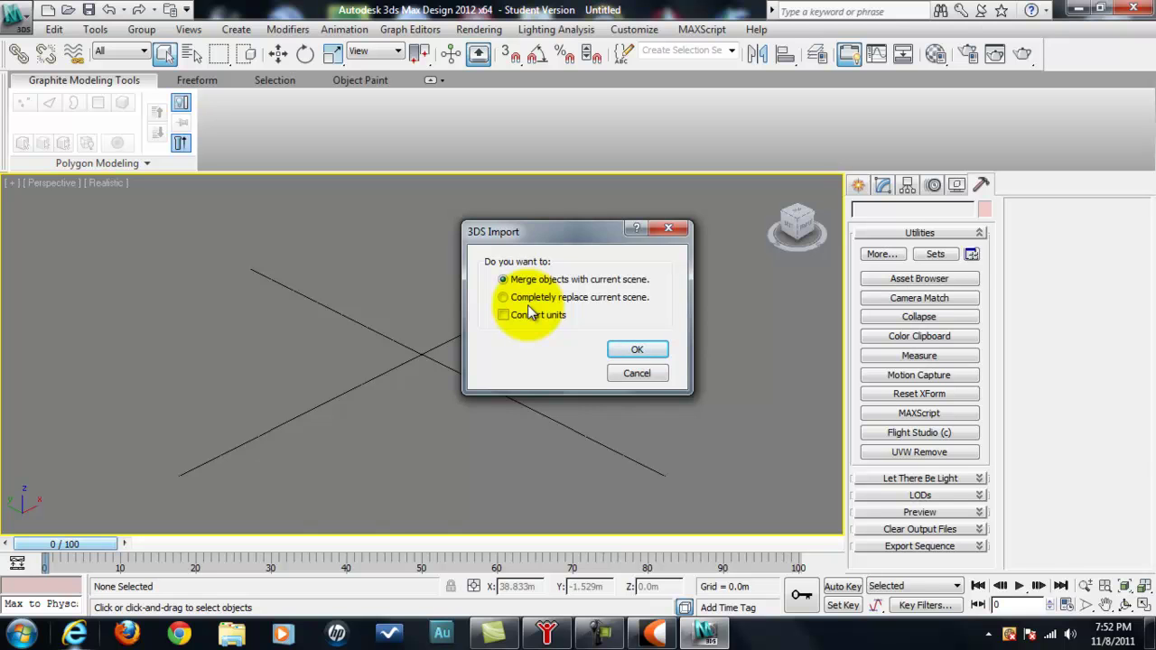
pyautogui.click(637, 348)
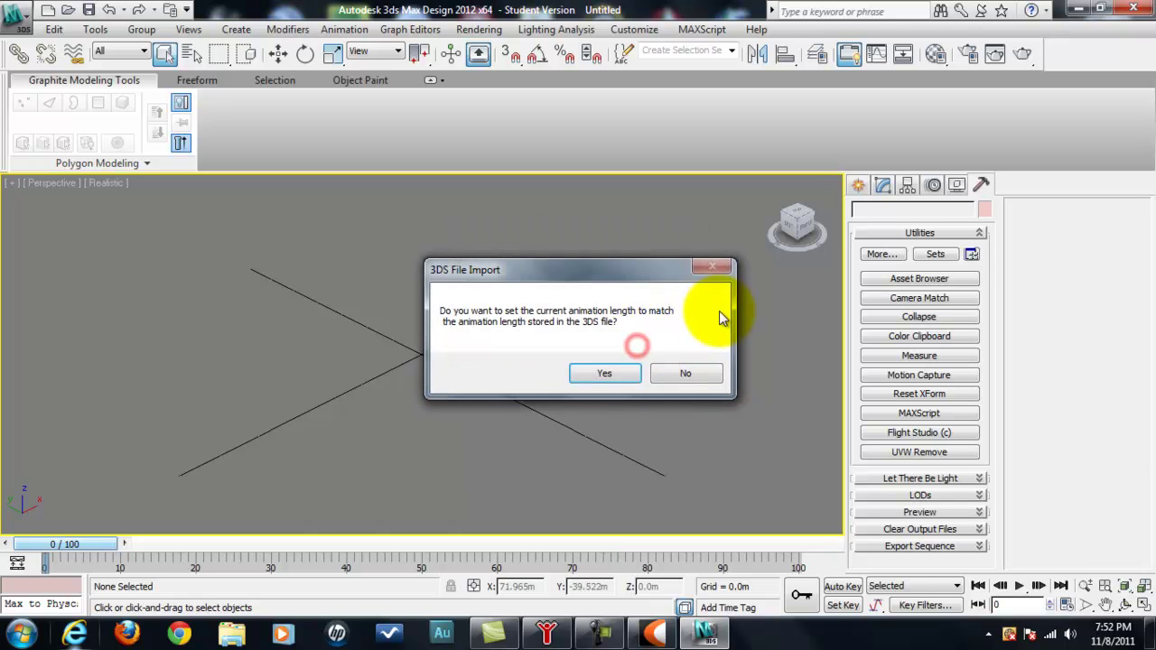
pyautogui.click(604, 376)
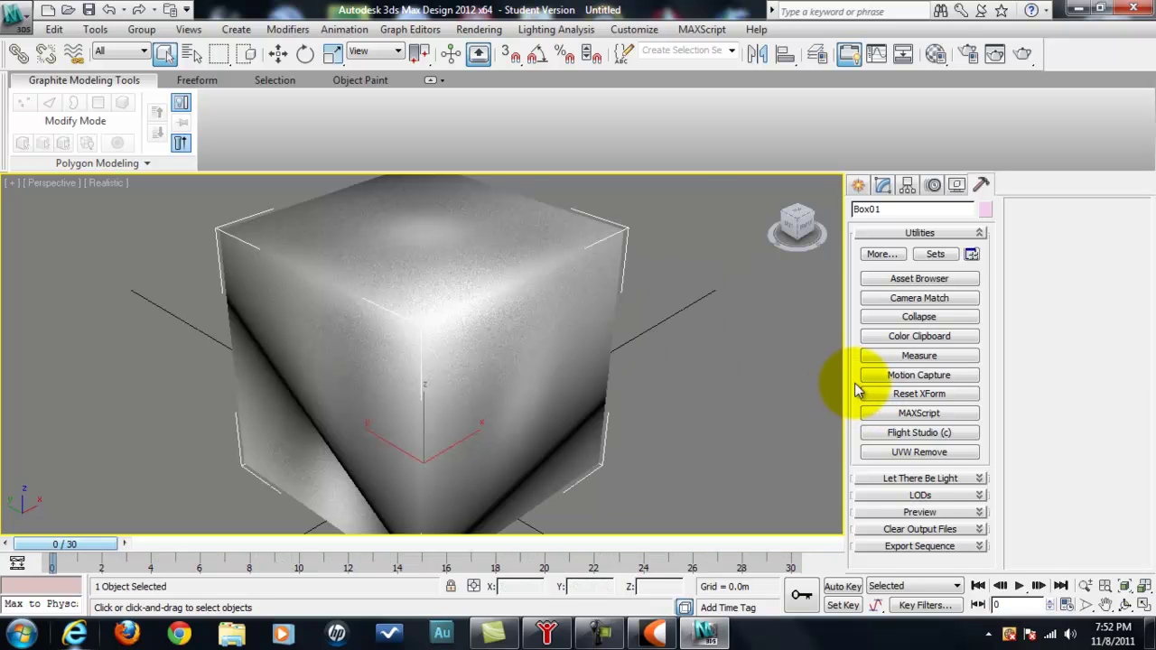
# Orbit around Box01 and change the Perspective view shading from Realistic to Shaded.
pyautogui.click(1124, 605)
pyautogui.moveTo(533, 368); pyautogui.dragTo(464, 323)
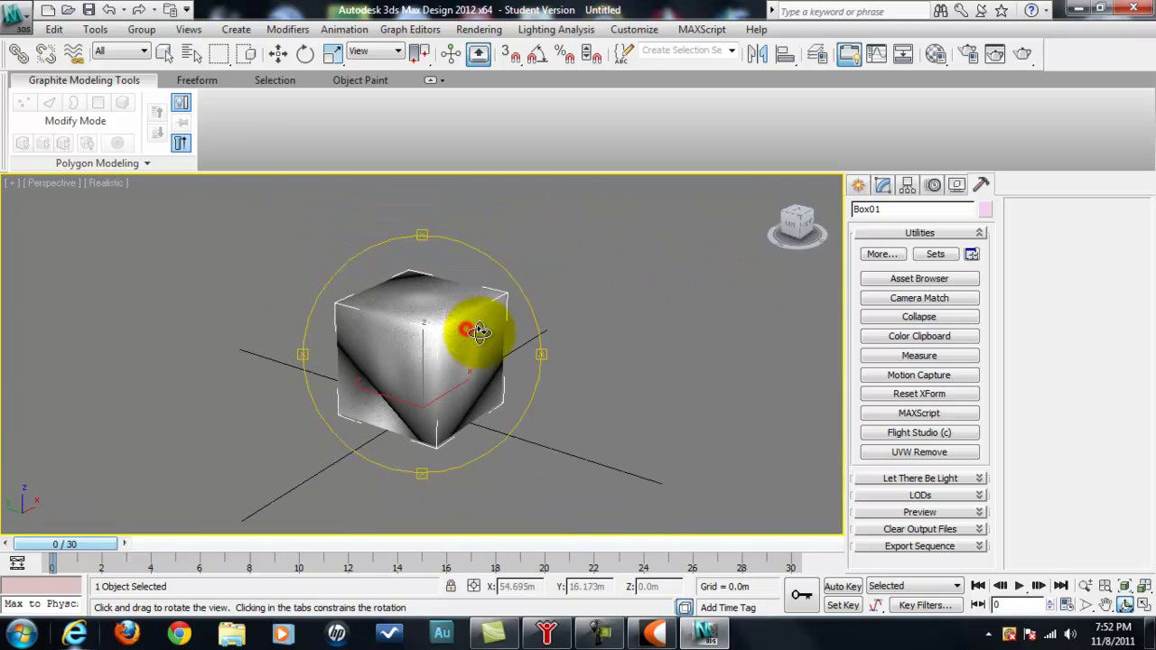
pyautogui.click(114, 187)
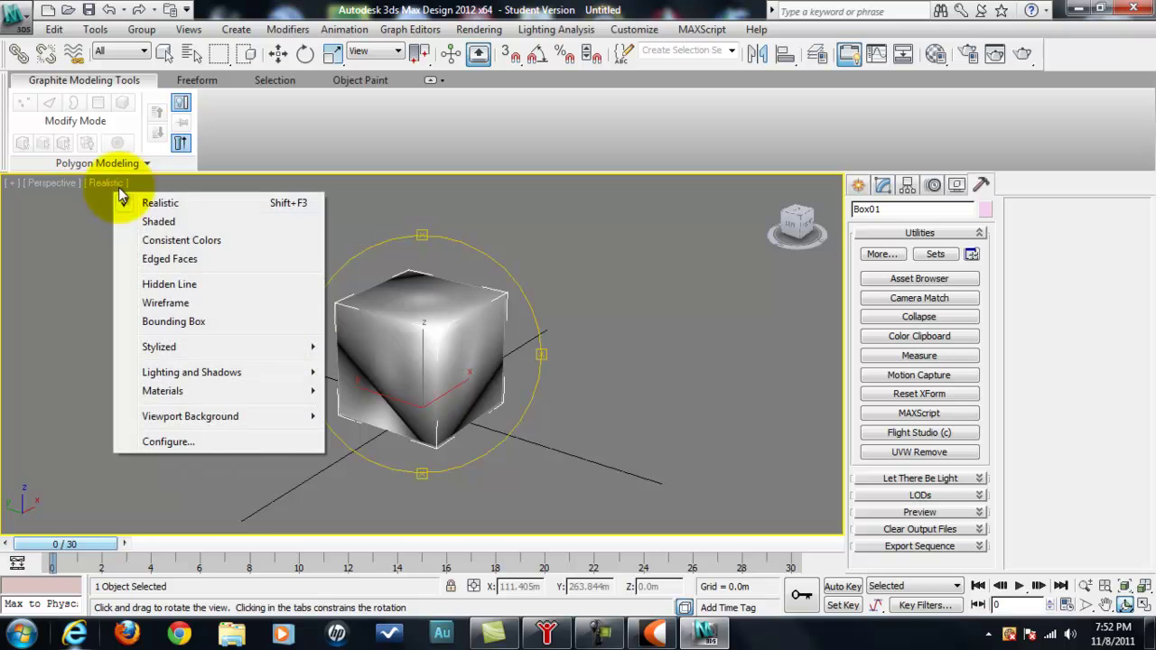
pyautogui.click(190, 222)
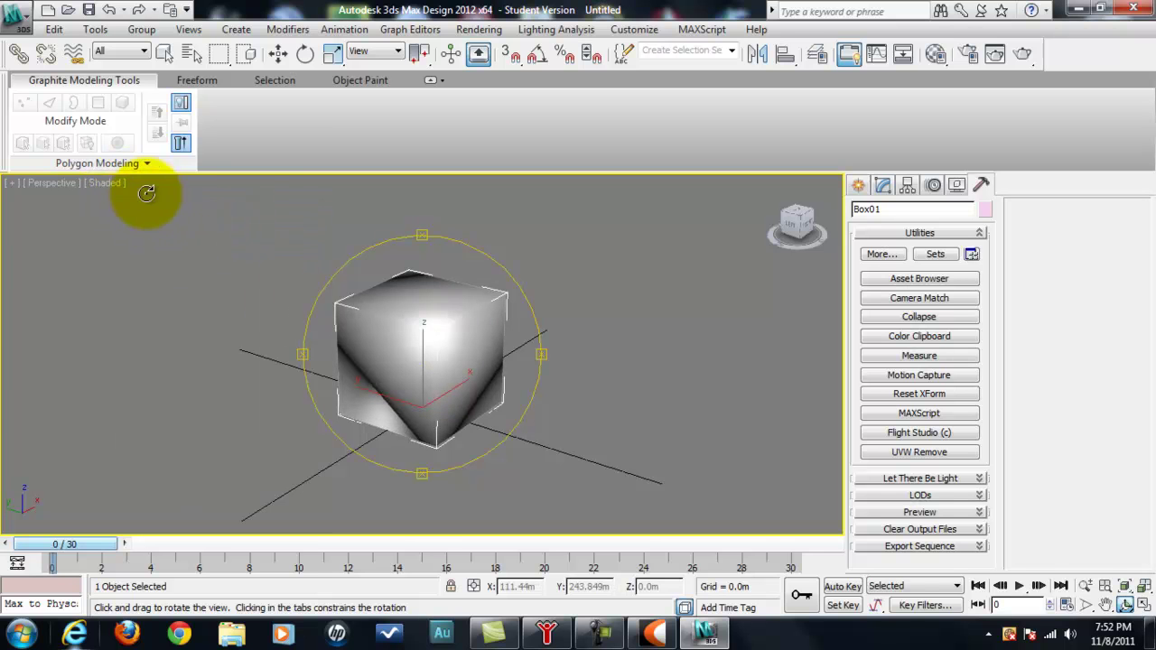
pyautogui.moveTo(420, 350); pyautogui.dragTo(425, 354)
pyautogui.click(164, 52)
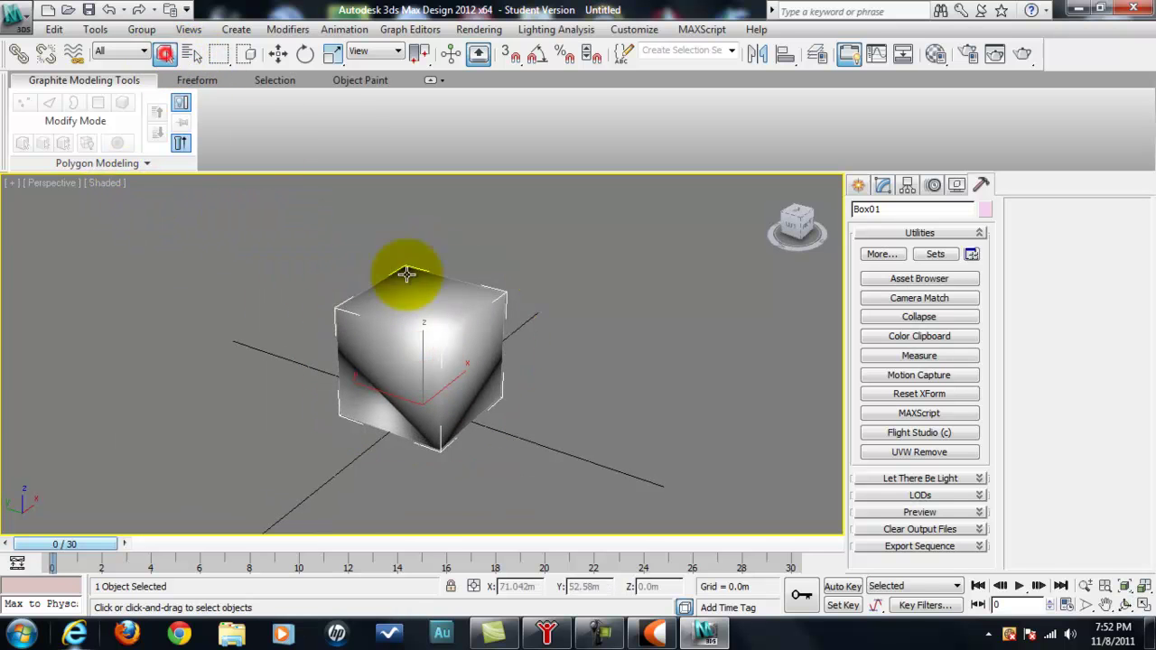
# Convert Box01 to an Editable Poly.
pyautogui.rightClick(424, 305)
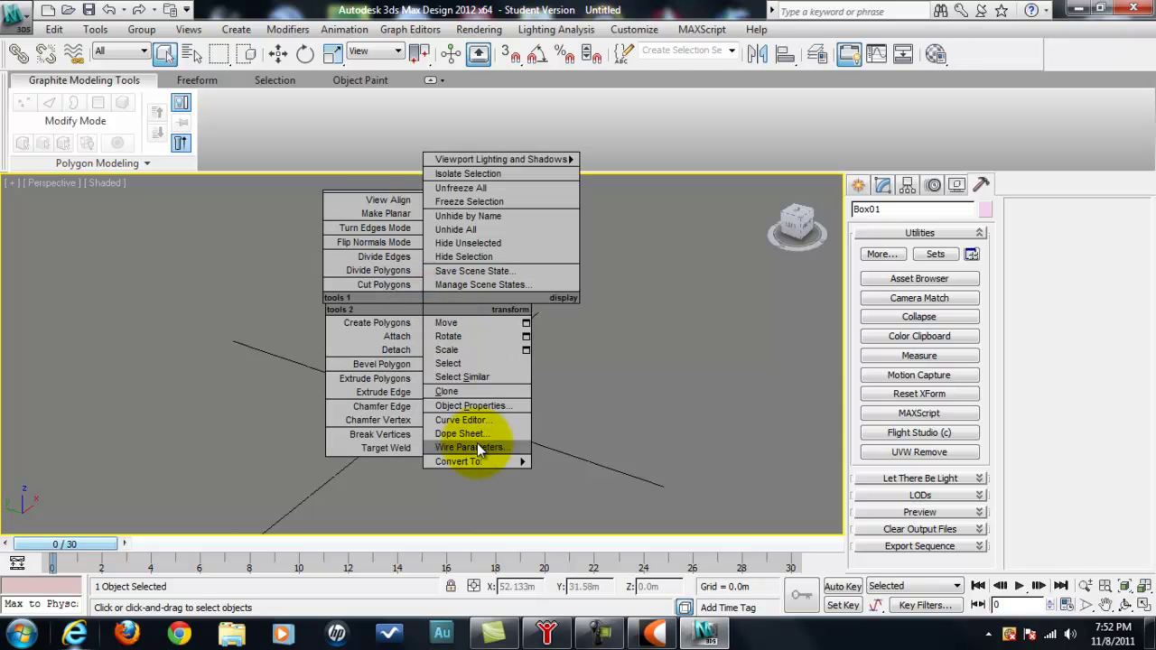
pyautogui.moveTo(497, 461)
pyautogui.click(599, 471)
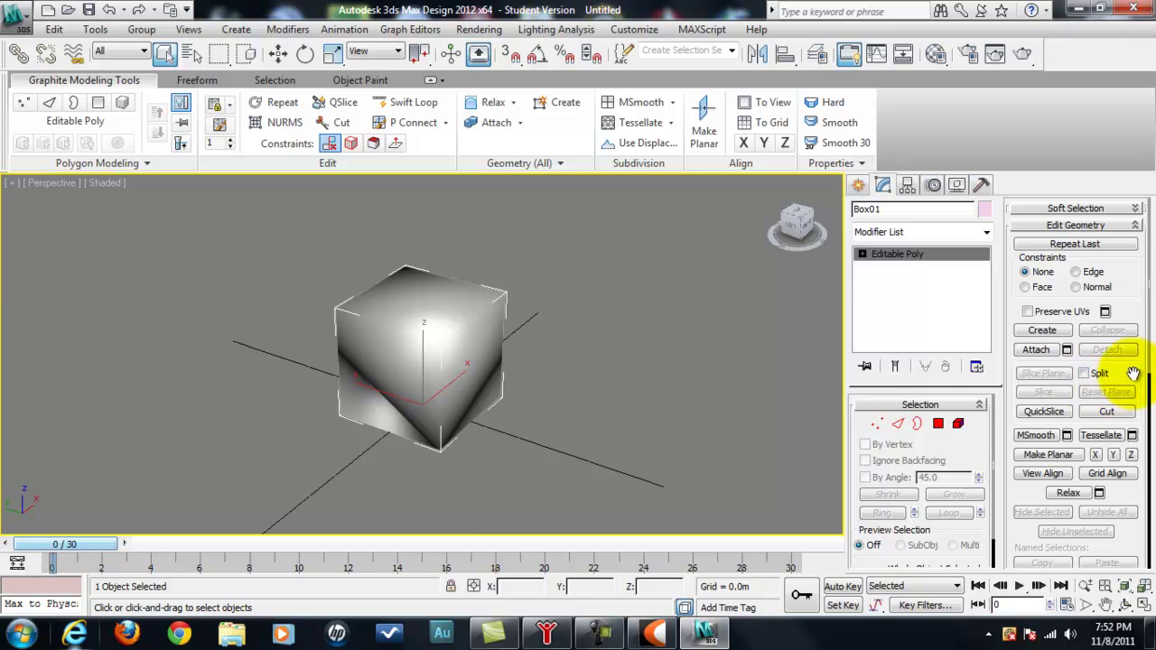
pyautogui.moveTo(1114, 374); pyautogui.dragTo(1135, 329)
pyautogui.scroll(-6, 1114, 377)
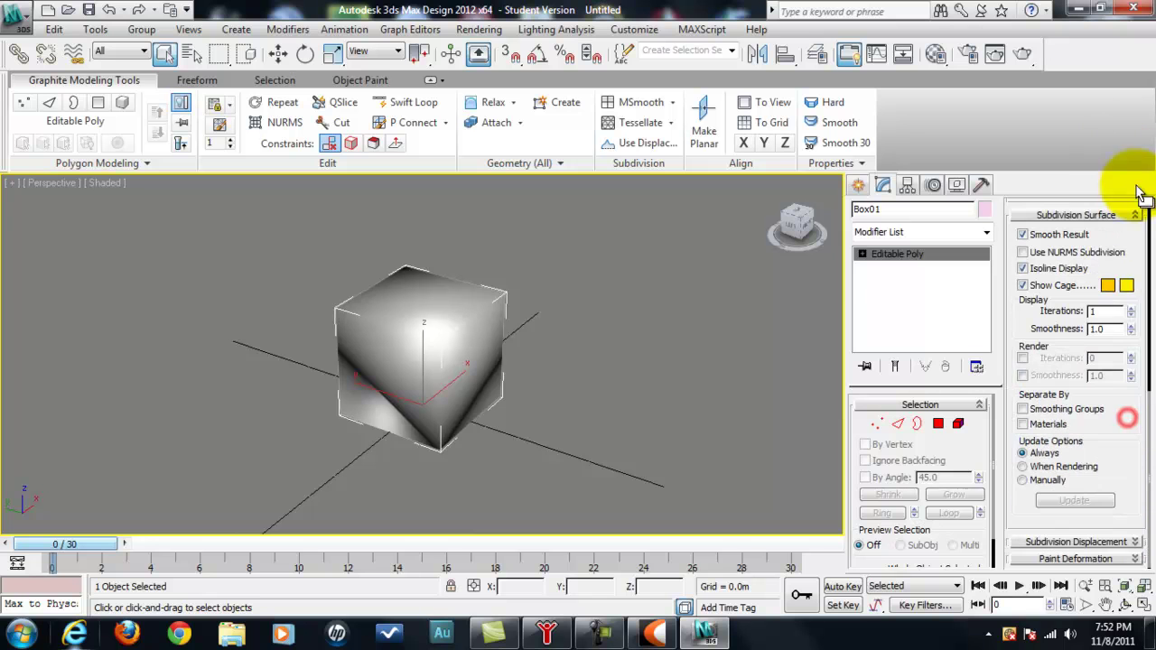
# Select all of the box's polygons, Auto Smooth them at 45 degrees, then deselect.
pyautogui.click(952, 426)
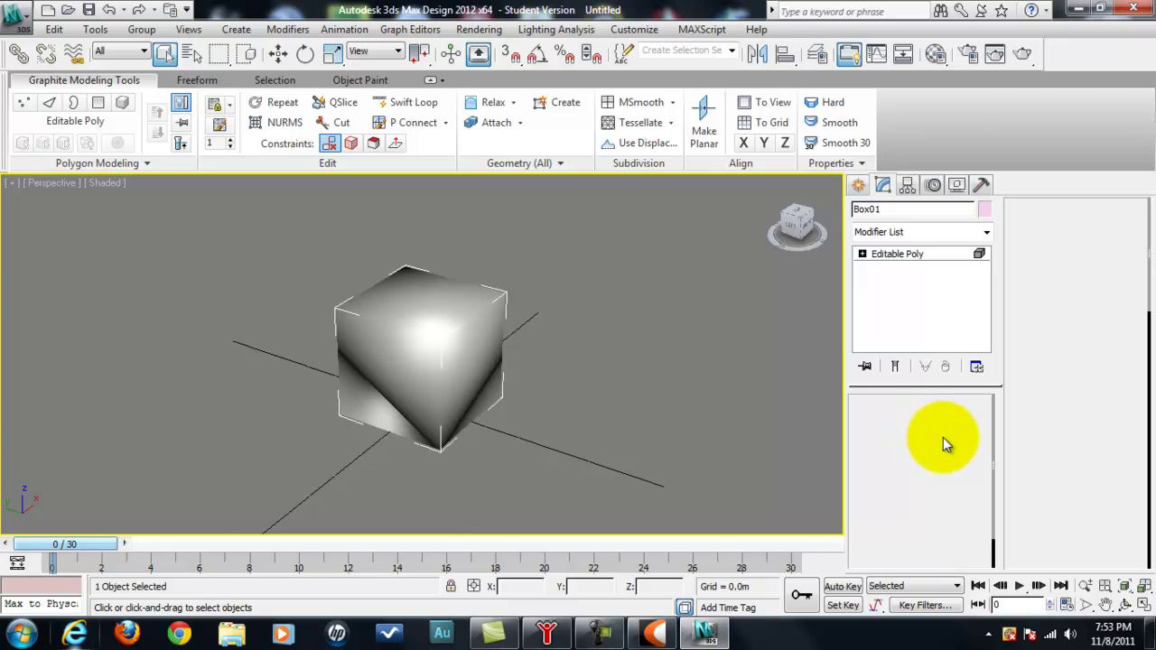
pyautogui.click(939, 420)
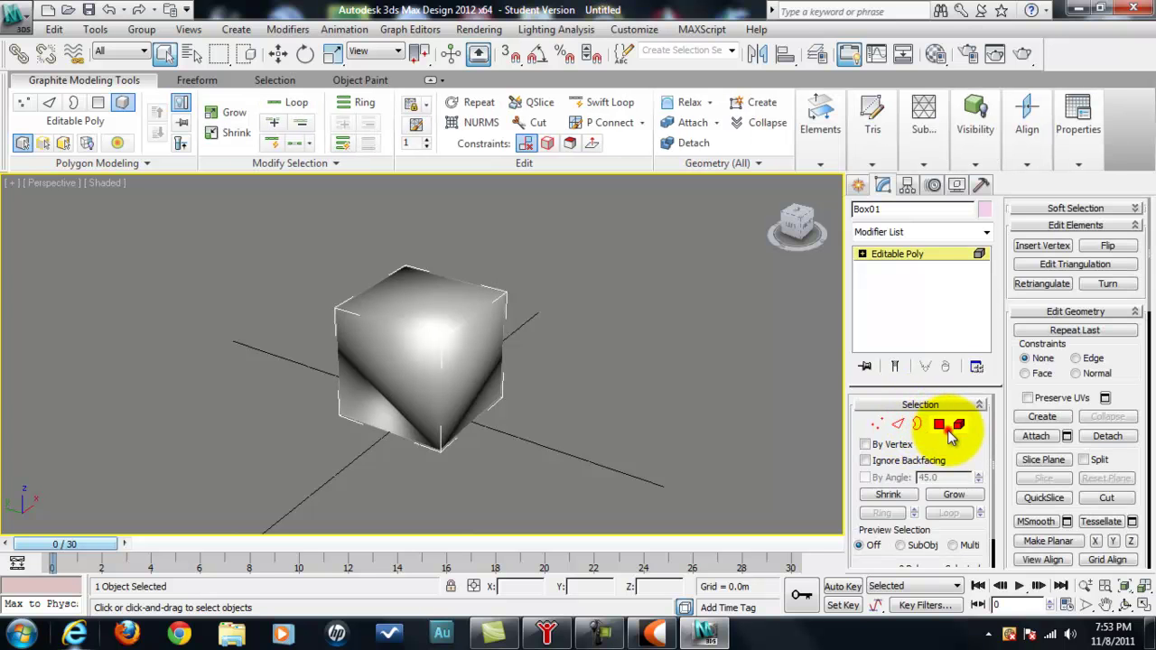
pyautogui.click(941, 425)
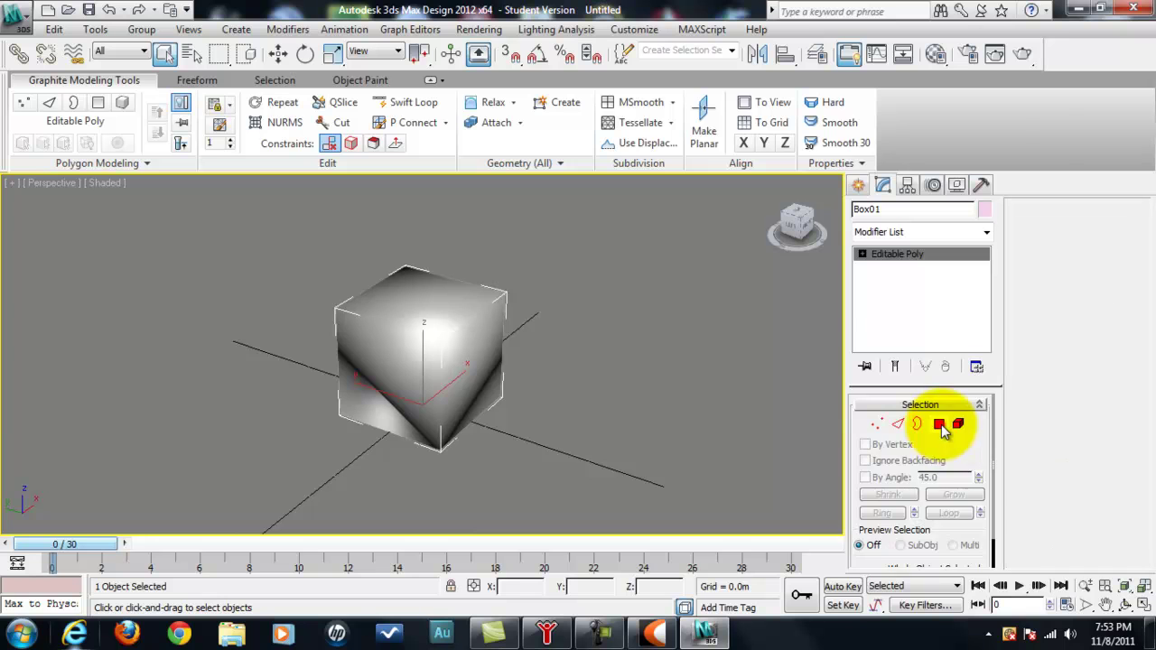
pyautogui.moveTo(283, 227); pyautogui.dragTo(542, 470)
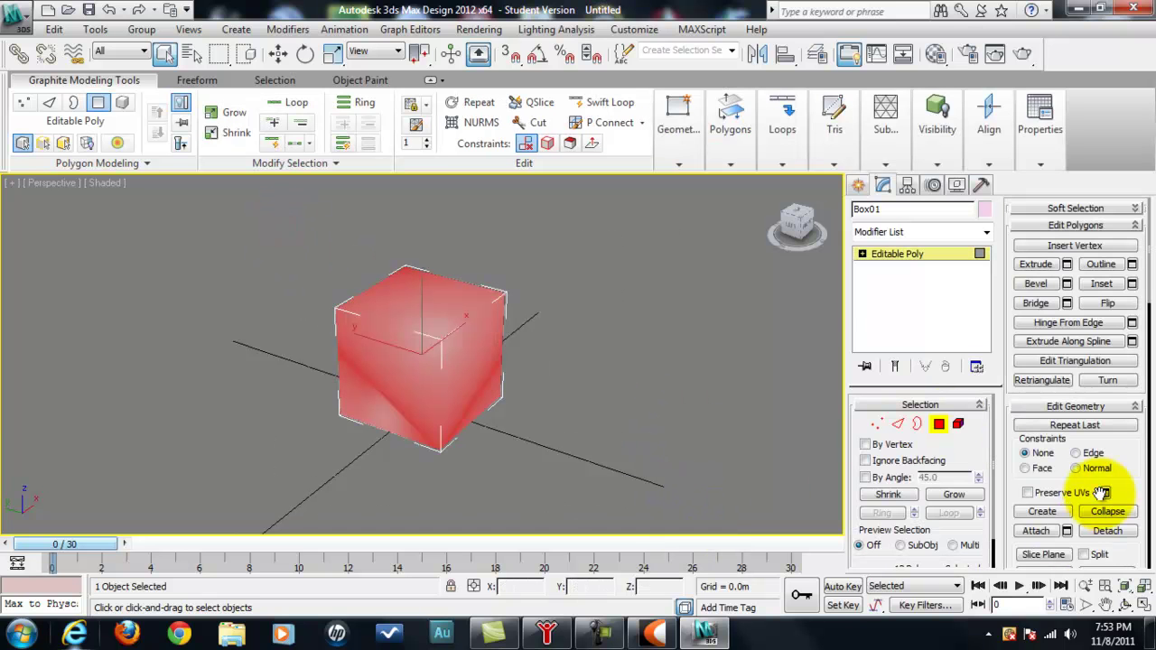
pyautogui.moveTo(1140, 485); pyautogui.dragTo(1110, 258)
pyautogui.moveTo(1110, 364); pyautogui.dragTo(1135, 297)
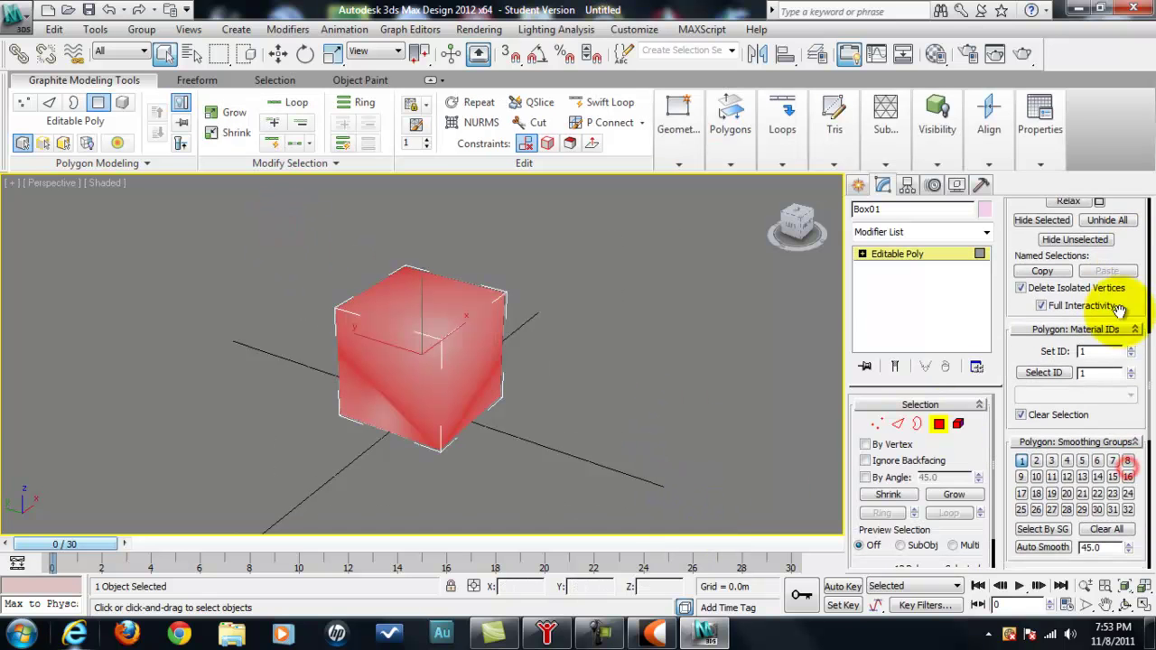
pyautogui.scroll(-4, 1114, 415)
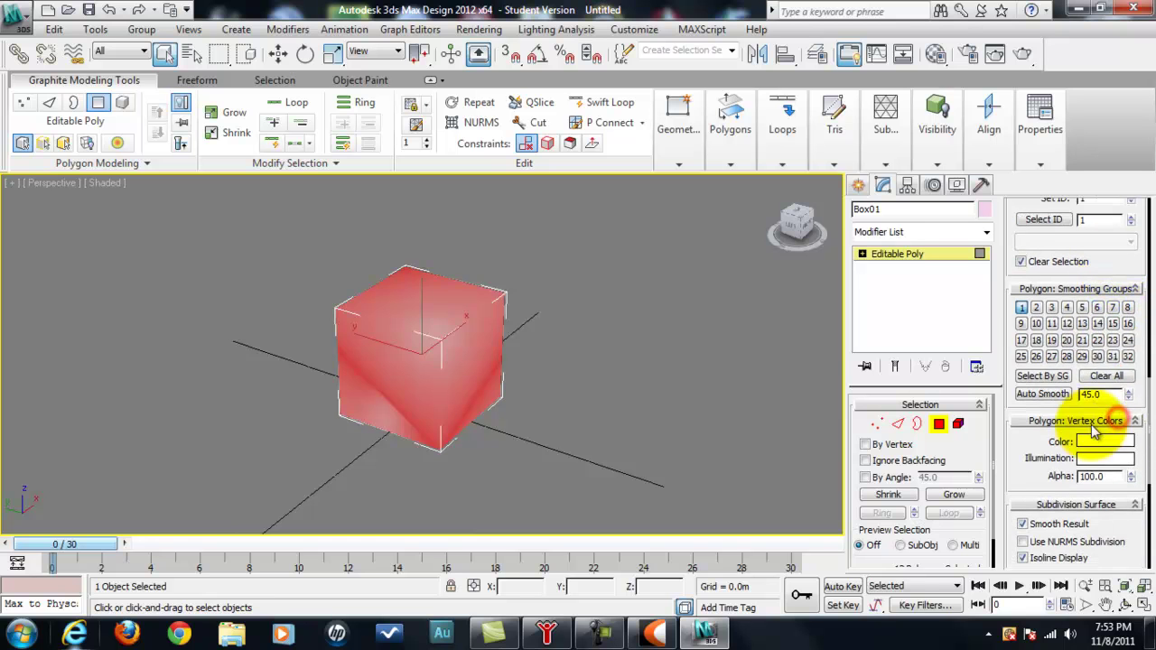
pyautogui.click(1042, 394)
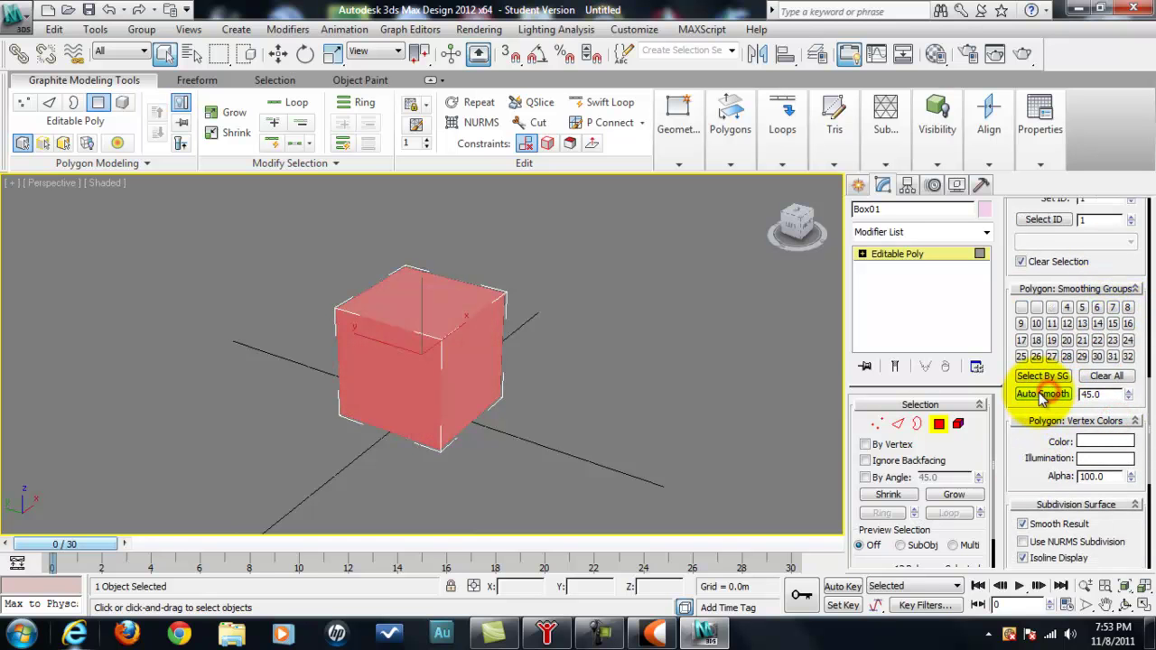
pyautogui.click(629, 444)
pyautogui.click(1124, 604)
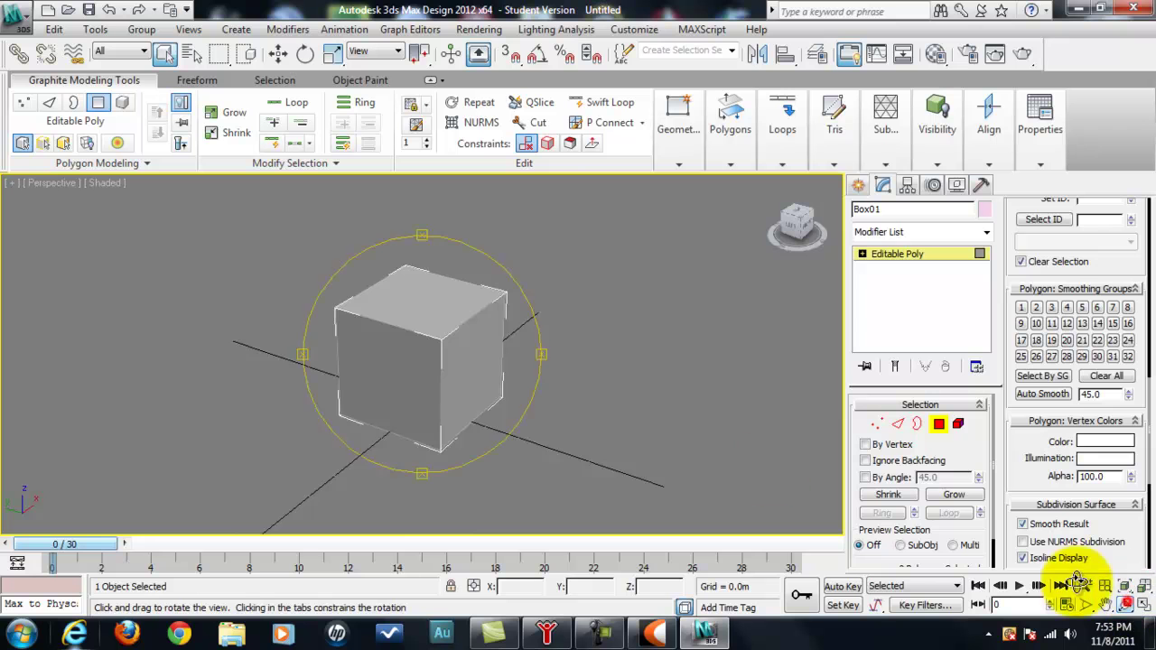
# Orbit the cube and switch the Perspective view to Shaded + Edged Faces display.
pyautogui.moveTo(469, 379); pyautogui.dragTo(575, 376)
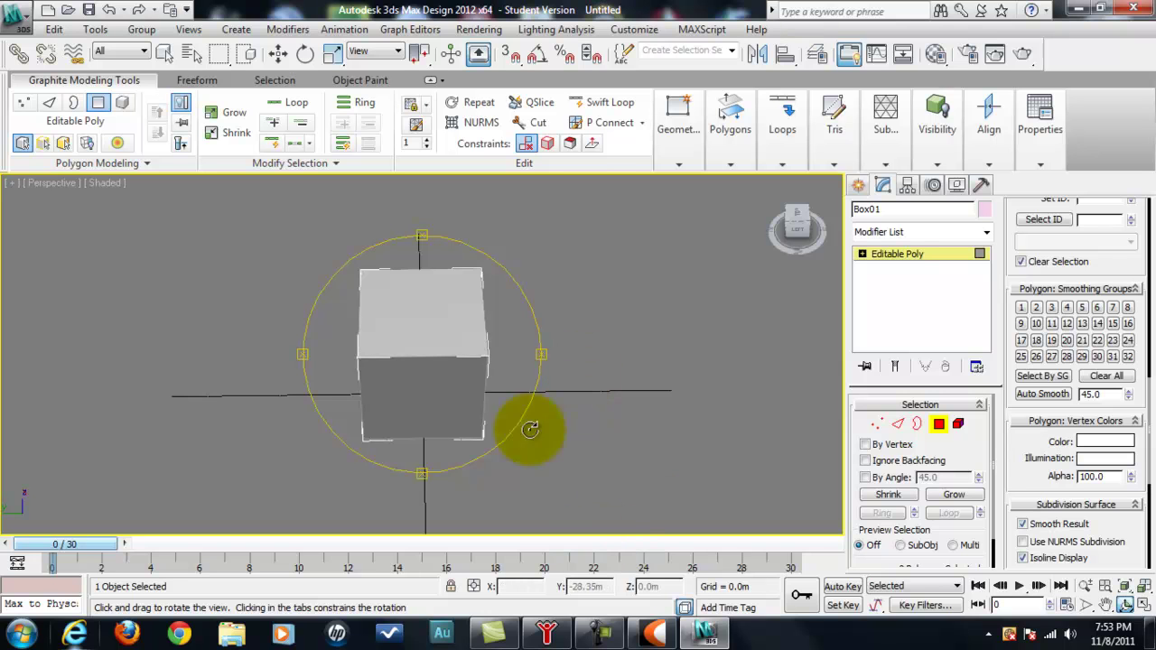
pyautogui.moveTo(497, 387); pyautogui.dragTo(454, 354)
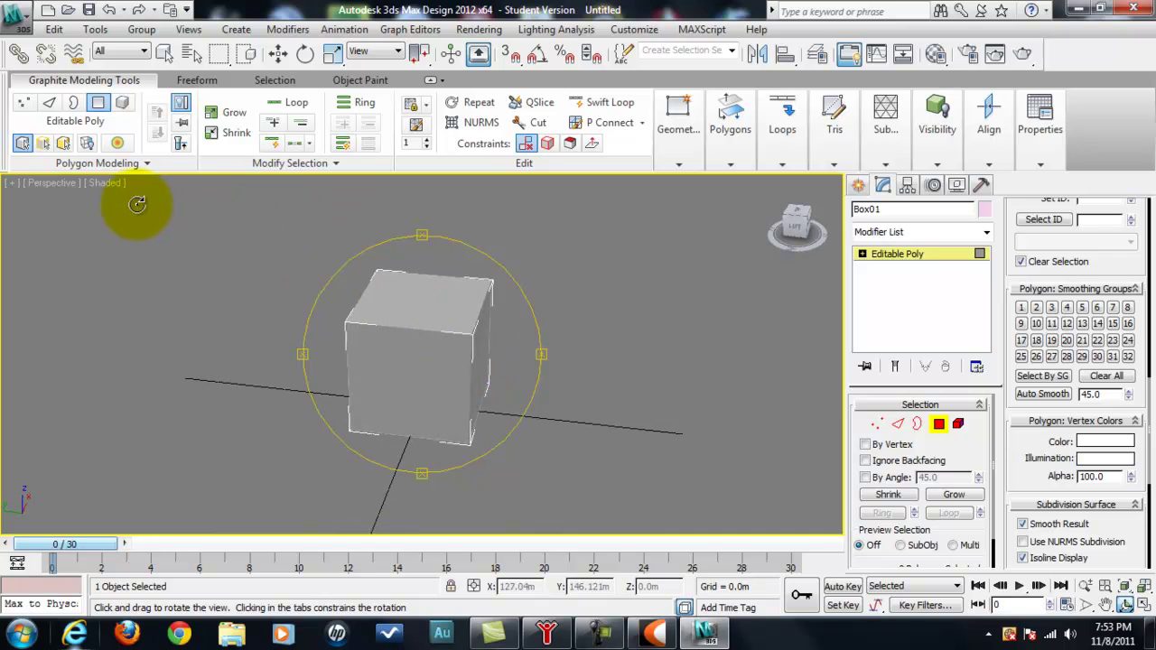
pyautogui.click(105, 183)
pyautogui.click(181, 262)
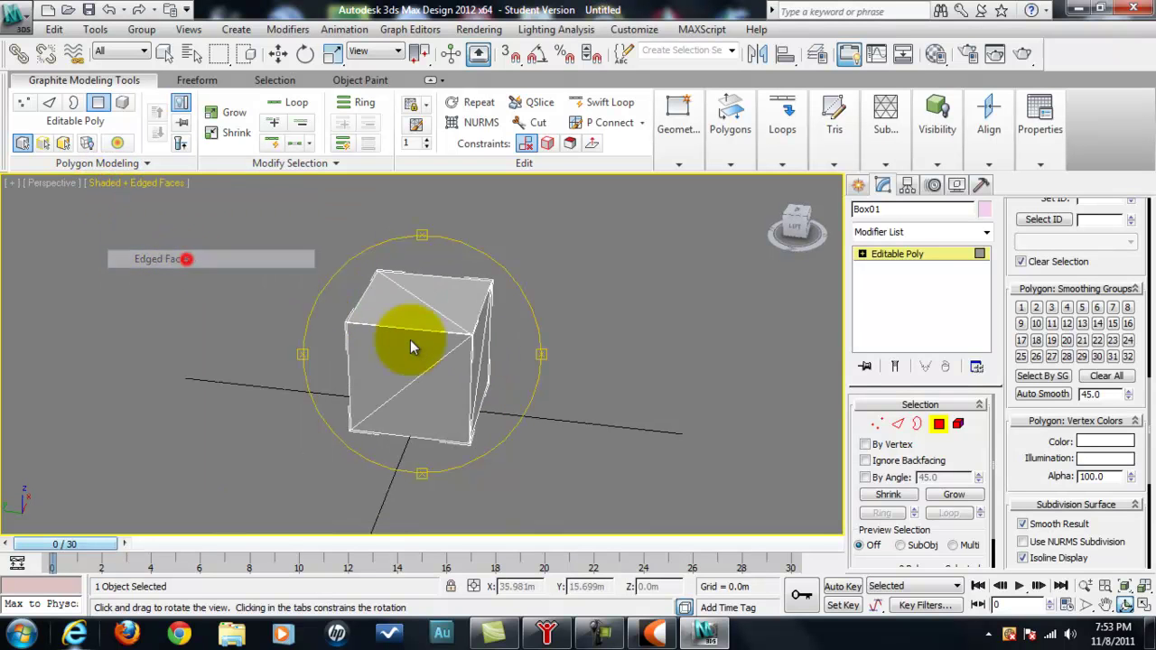
pyautogui.moveTo(478, 335)
pyautogui.mouseDown()
pyautogui.moveTo(374, 349)
pyautogui.moveTo(348, 292)
pyautogui.moveTo(469, 311)
pyautogui.moveTo(513, 253)
pyautogui.moveTo(523, 357)
pyautogui.mouseUp()
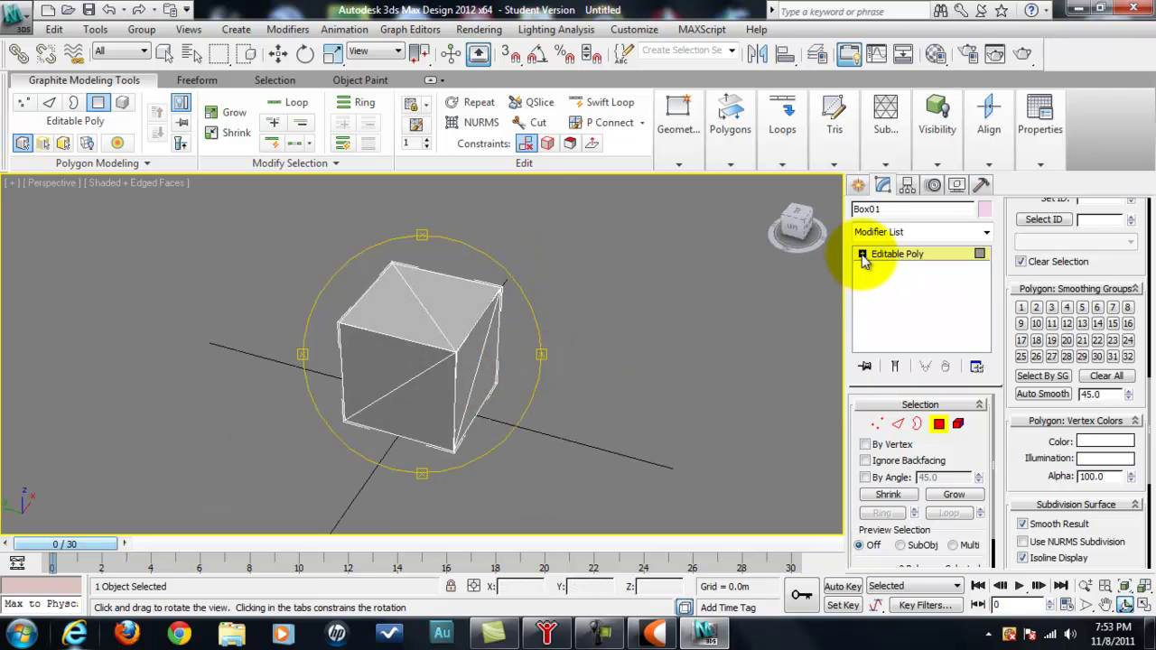
# Turn the view to face the cube and select the front face's diagonal edge in Edge mode.
pyautogui.rightClick(322, 297)
pyautogui.rightClick(409, 306)
pyautogui.moveTo(469, 468)
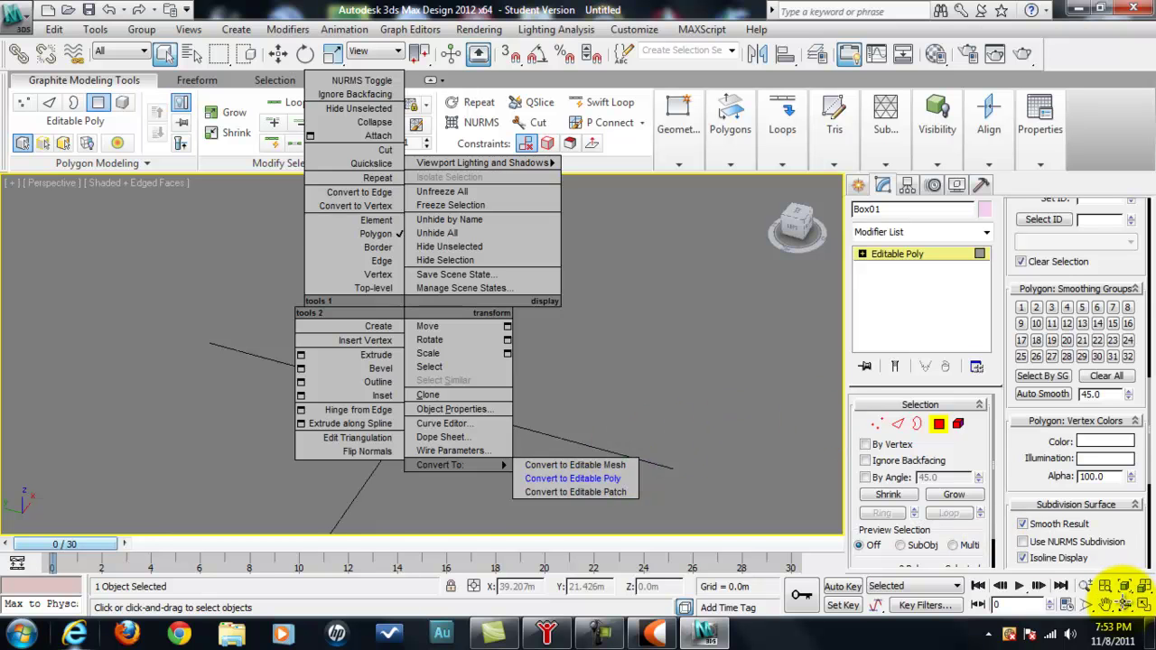
pyautogui.click(1126, 603)
pyautogui.click(1124, 604)
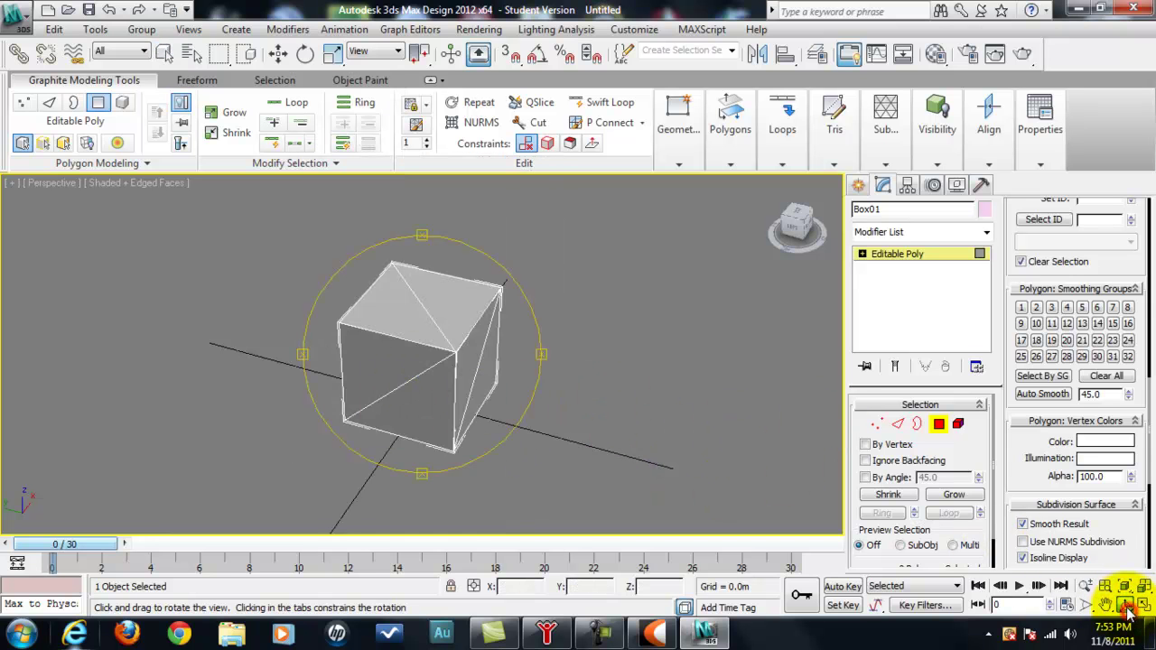
pyautogui.moveTo(773, 509); pyautogui.dragTo(451, 362)
pyautogui.click(897, 421)
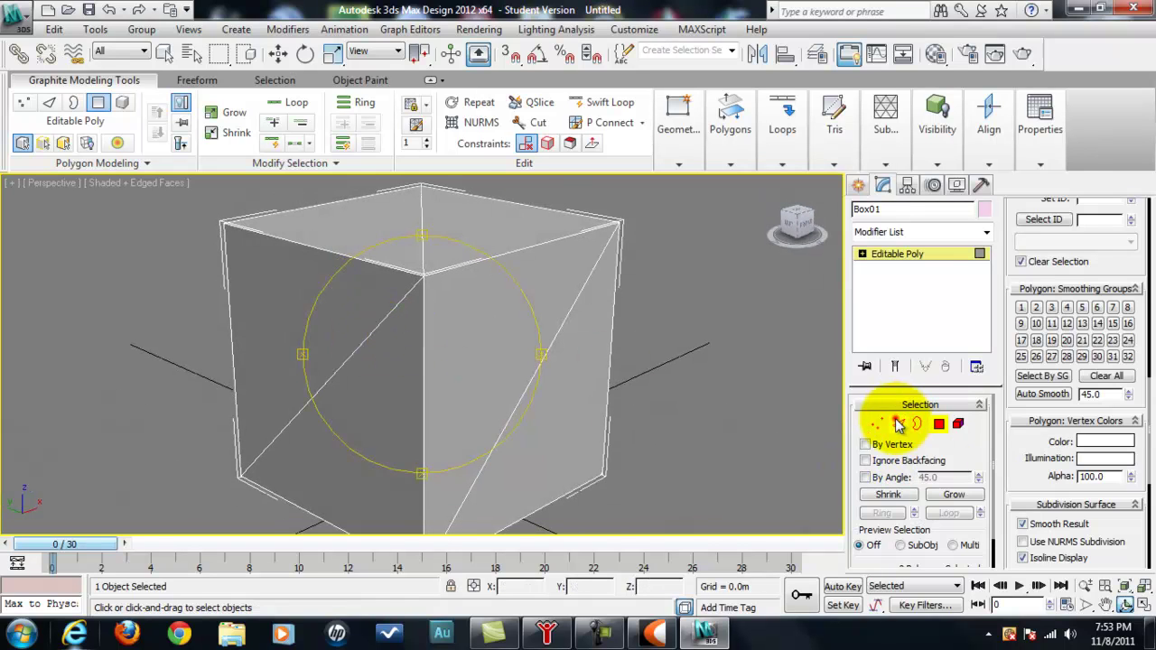
pyautogui.click(342, 366)
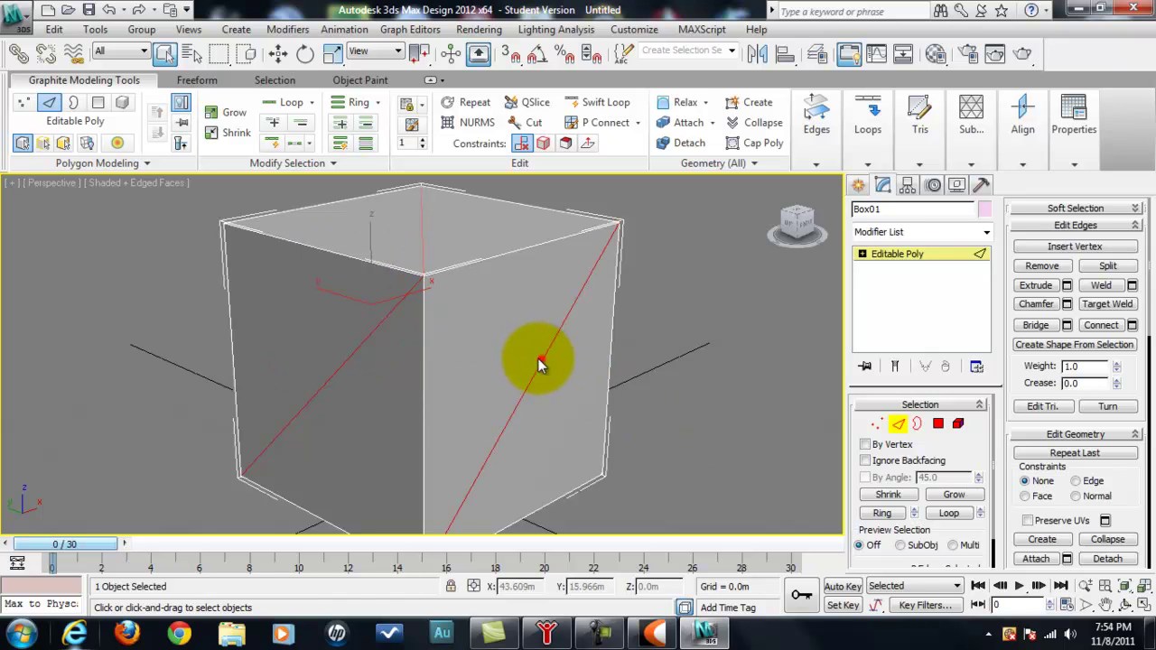
# Orbit around the box and add the diagonal edges on its other sides to the selection.
pyautogui.click(1124, 604)
pyautogui.moveTo(521, 320); pyautogui.dragTo(412, 430)
pyautogui.click(1125, 604)
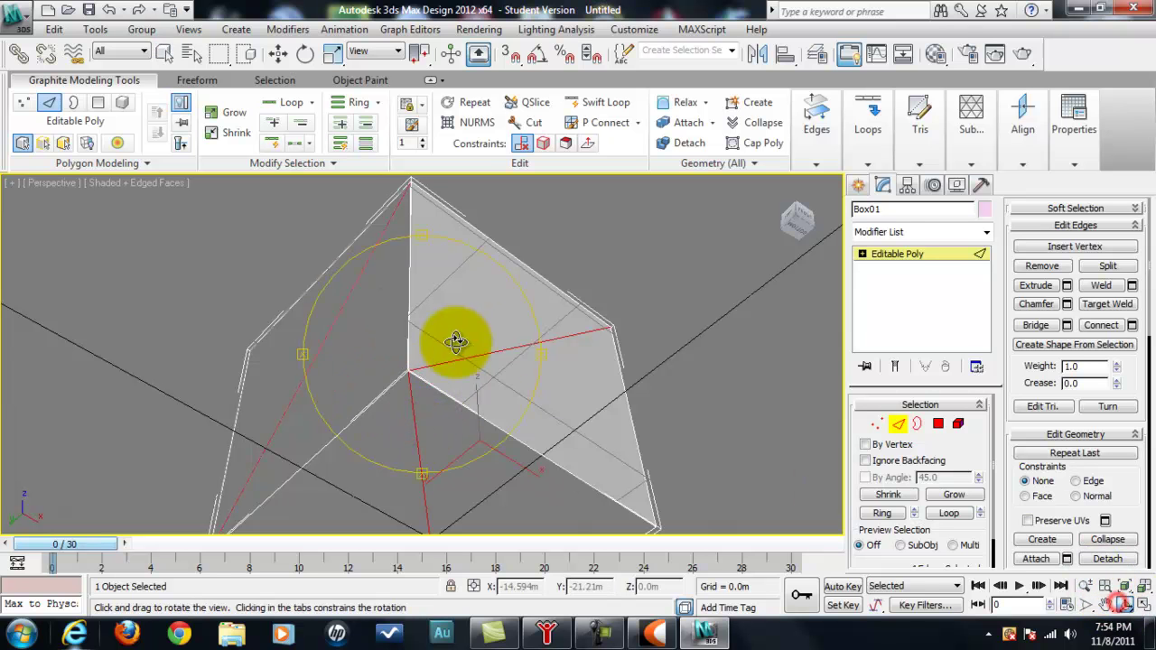
pyautogui.moveTo(456, 341); pyautogui.dragTo(578, 346)
pyautogui.rightClick(577, 352)
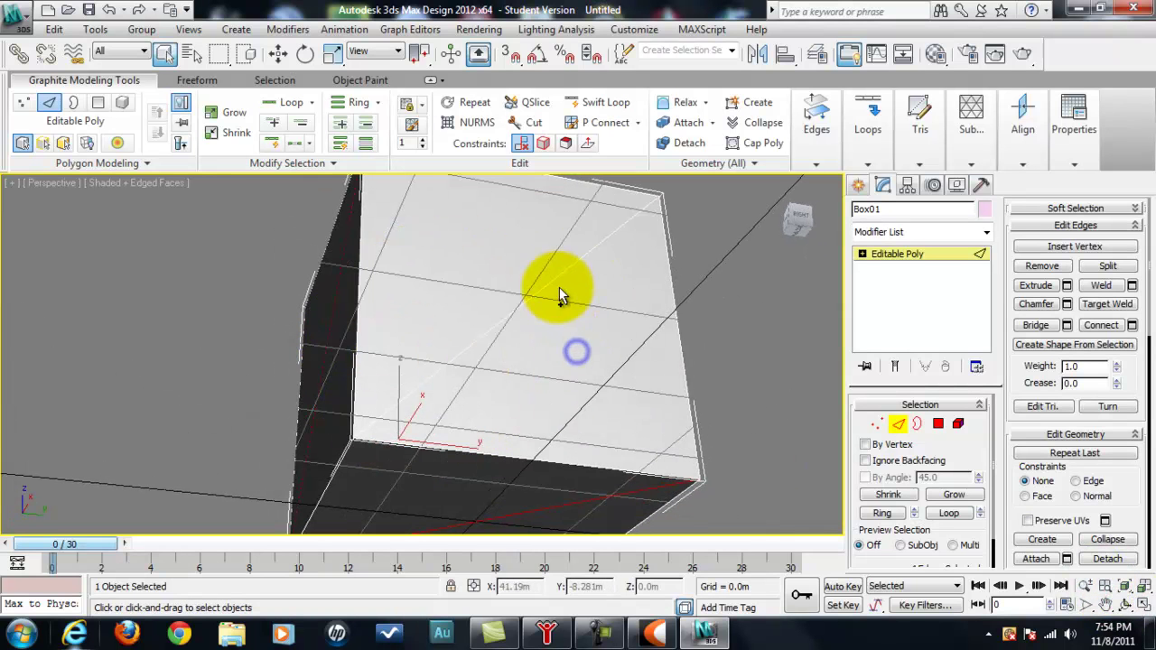
pyautogui.click(558, 276)
pyautogui.click(1124, 604)
pyautogui.moveTo(459, 307); pyautogui.dragTo(492, 371)
pyautogui.click(490, 353)
pyautogui.click(1123, 603)
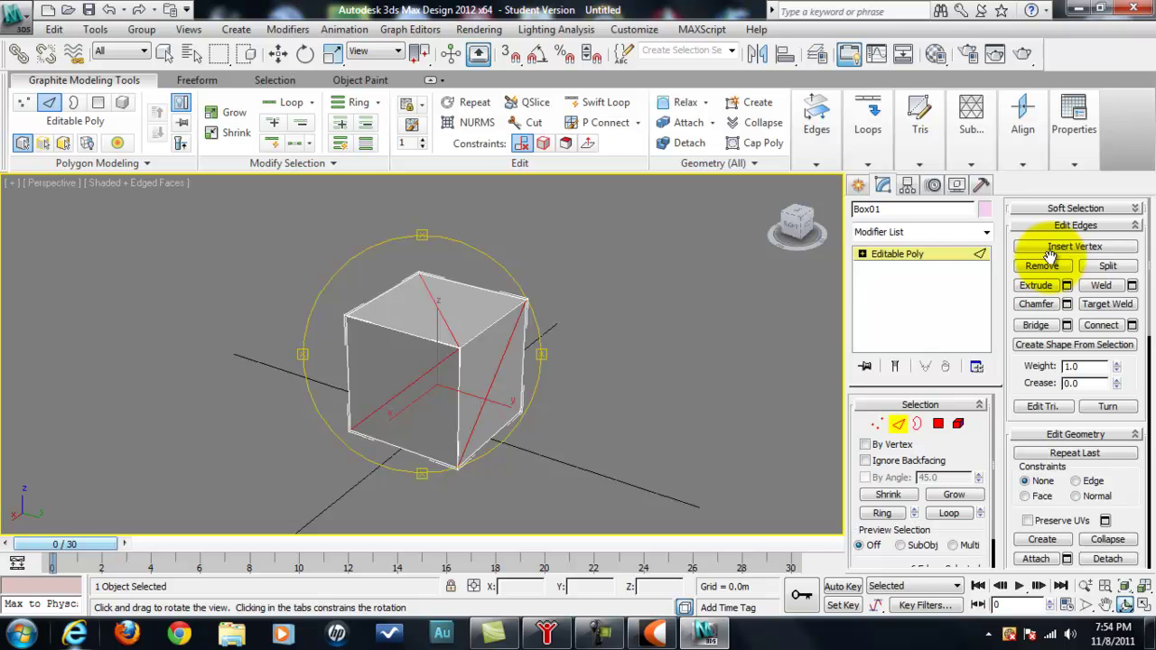
pyautogui.moveTo(606, 344); pyautogui.dragTo(466, 379)
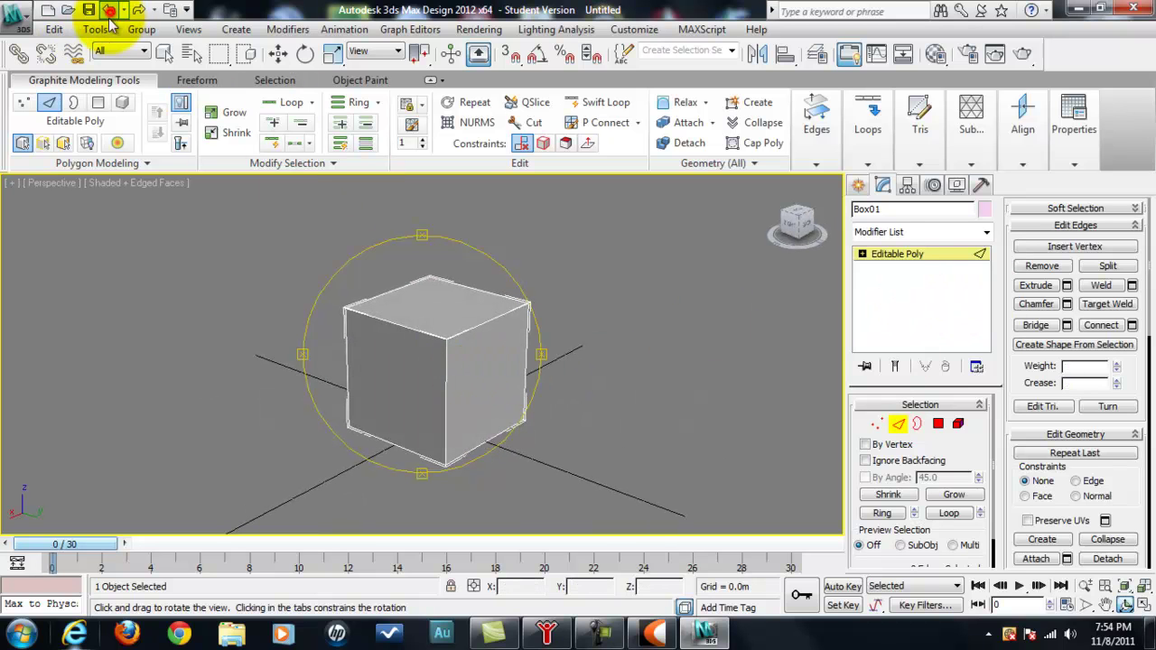
pyautogui.moveTo(461, 354); pyautogui.dragTo(786, 421)
pyautogui.rightClick(470, 418)
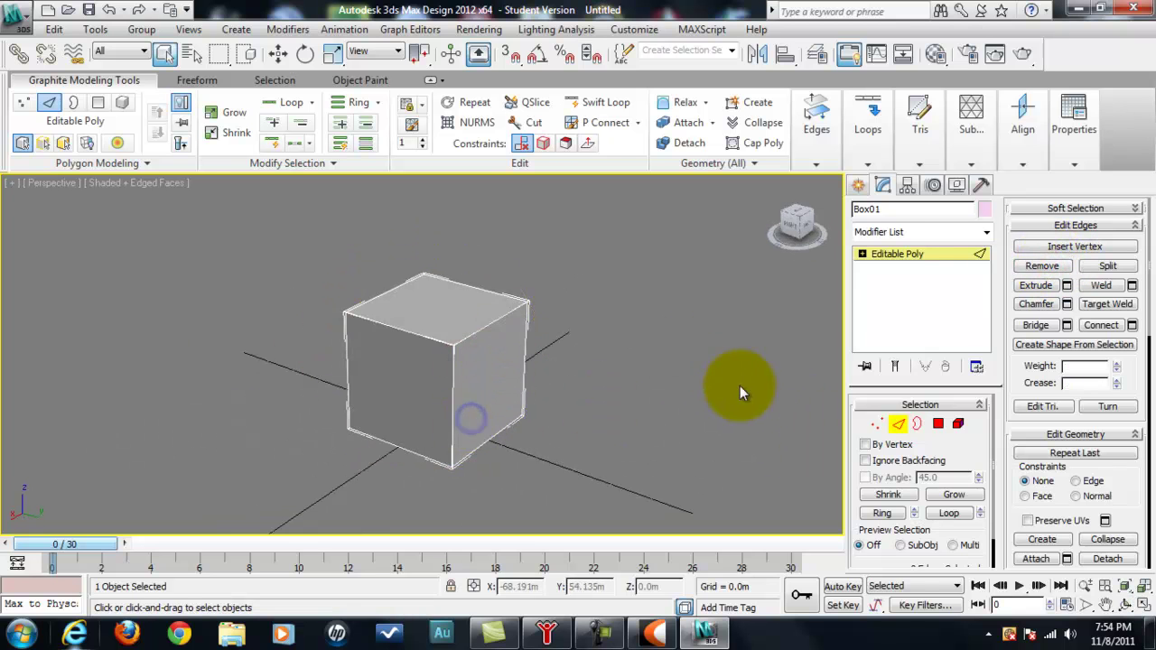
pyautogui.click(875, 425)
pyautogui.click(453, 347)
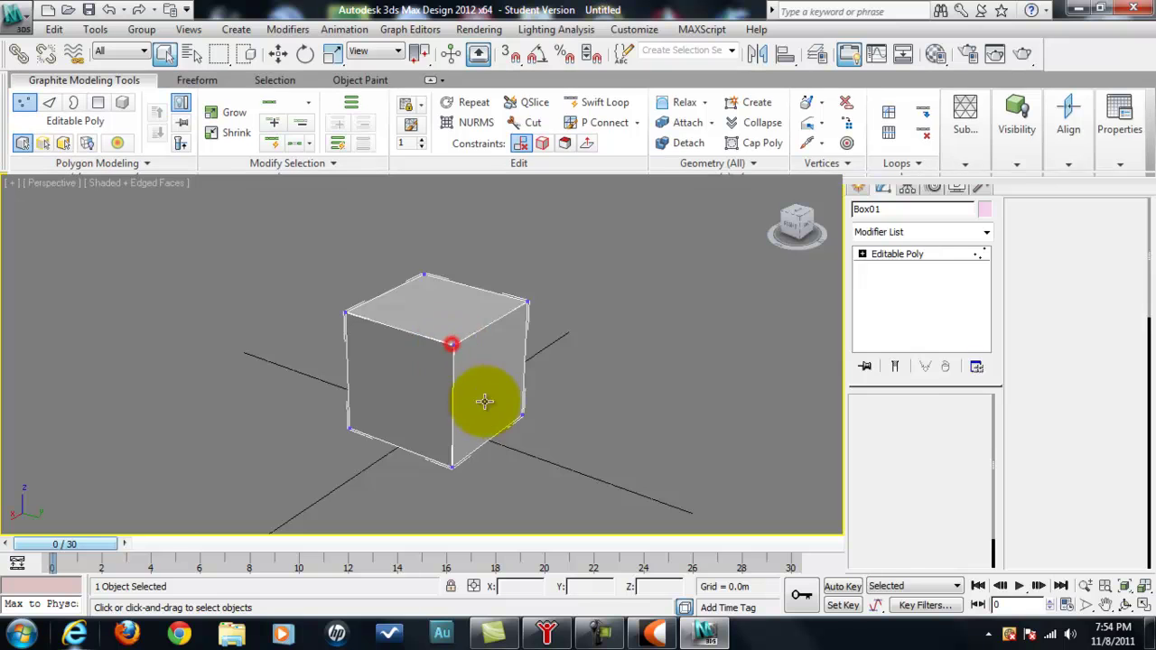
pyautogui.rightClick(469, 320)
pyautogui.click(514, 327)
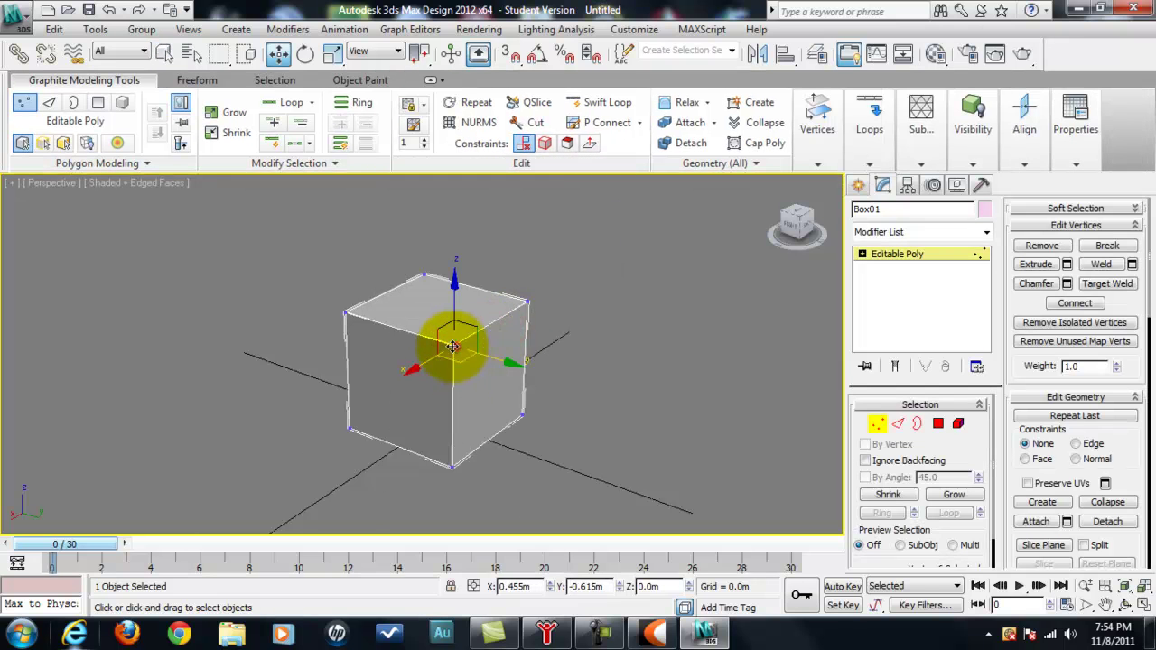
pyautogui.moveTo(454, 349)
pyautogui.mouseDown()
pyautogui.moveTo(464, 400)
pyautogui.moveTo(423, 305)
pyautogui.moveTo(456, 339)
pyautogui.mouseUp()
pyautogui.click(621, 322)
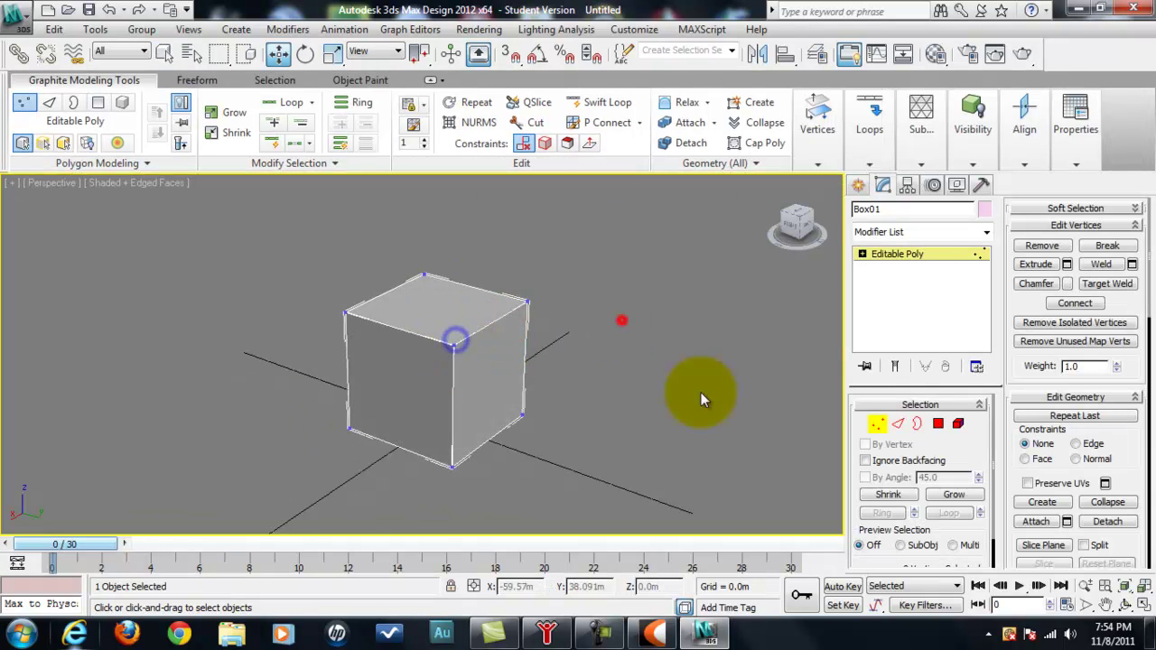
pyautogui.click(1120, 601)
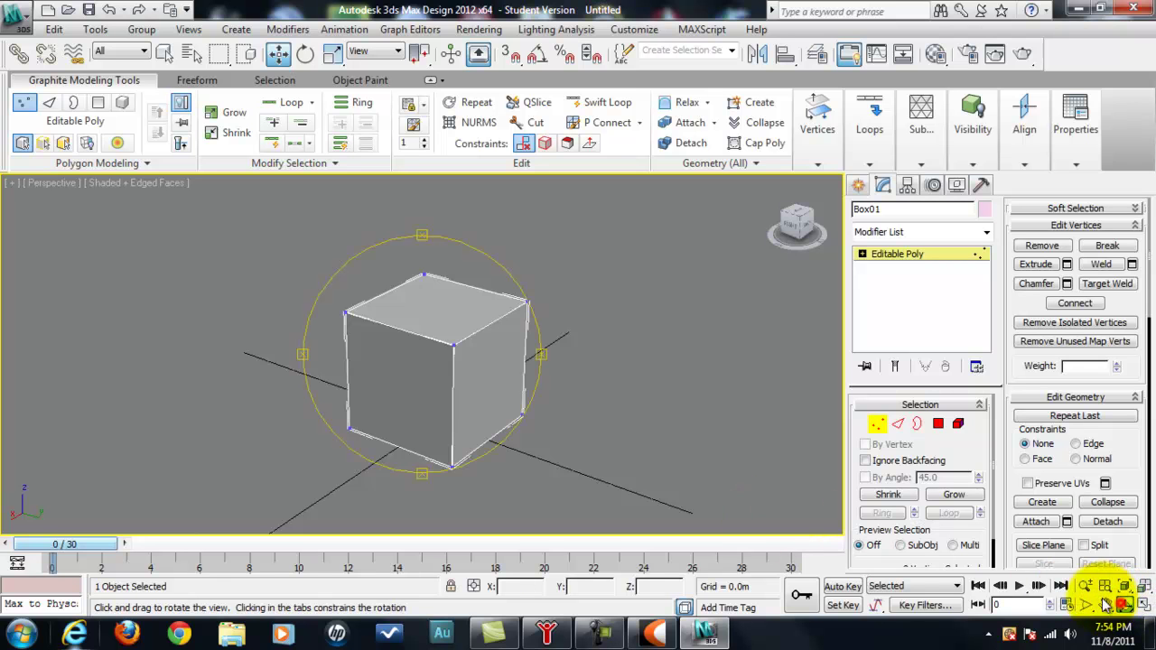
pyautogui.moveTo(458, 343); pyautogui.dragTo(389, 380)
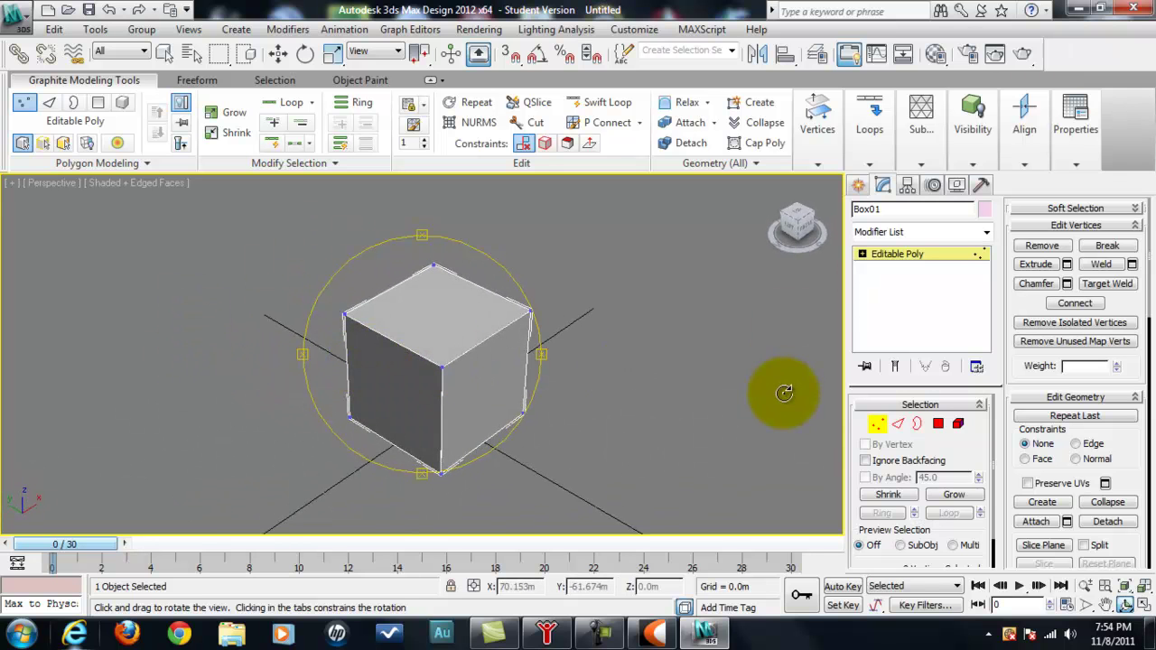